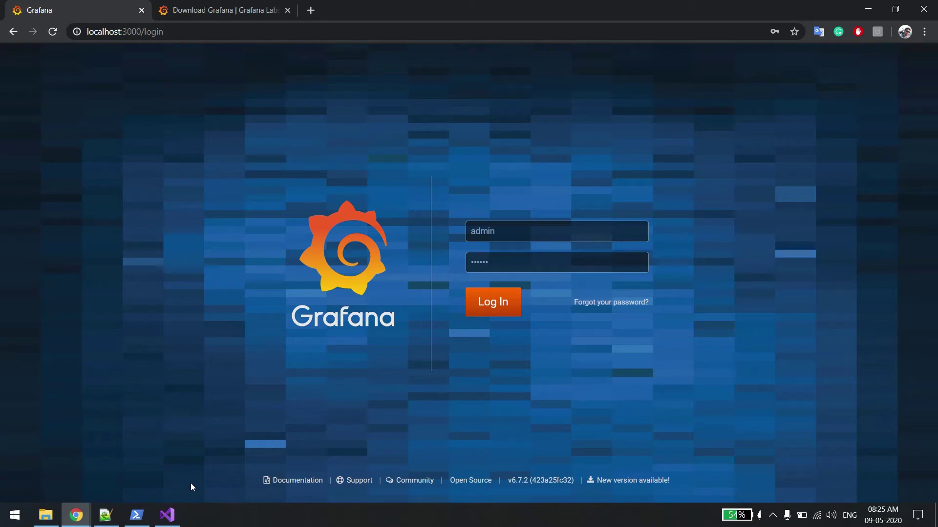
# Head from the Grafana login page toward the Visual Studio window in the taskbar
pyautogui.moveTo(171, 518)
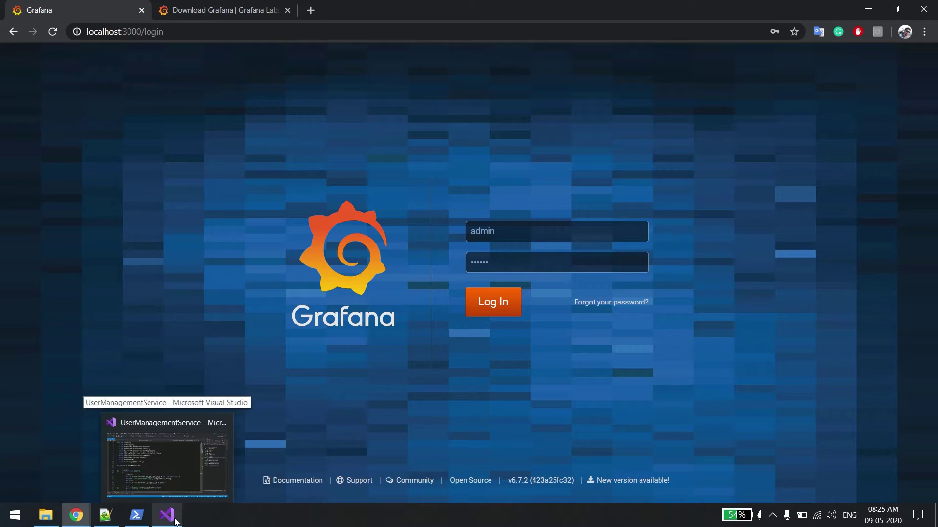
# Run the UserManagement project under IIS Express so Swagger UI opens at localhost:60001
pyautogui.click(176, 521)
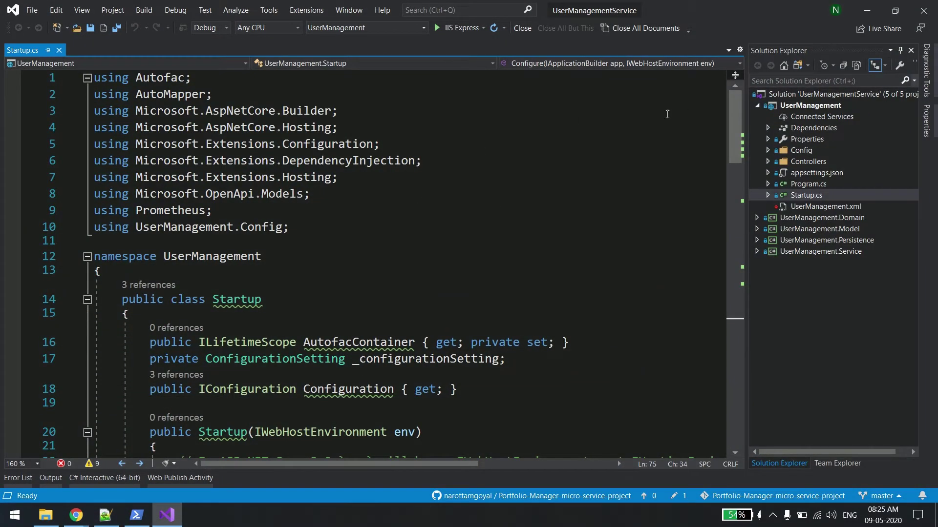
pyautogui.click(483, 28)
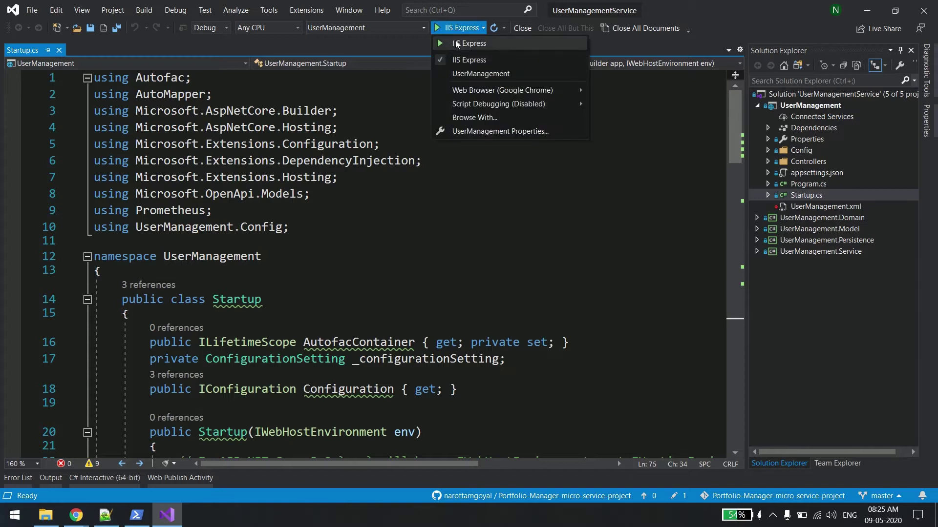
pyautogui.click(455, 42)
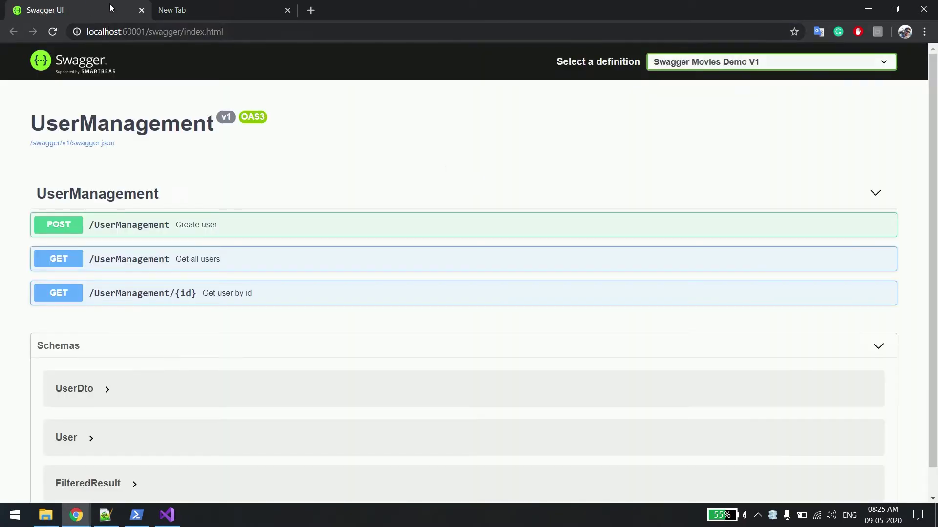
# Duplicate the Swagger tab and load localhost:60001/metrics to view the Prometheus counters
pyautogui.rightClick(110, 5)
pyautogui.click(152, 59)
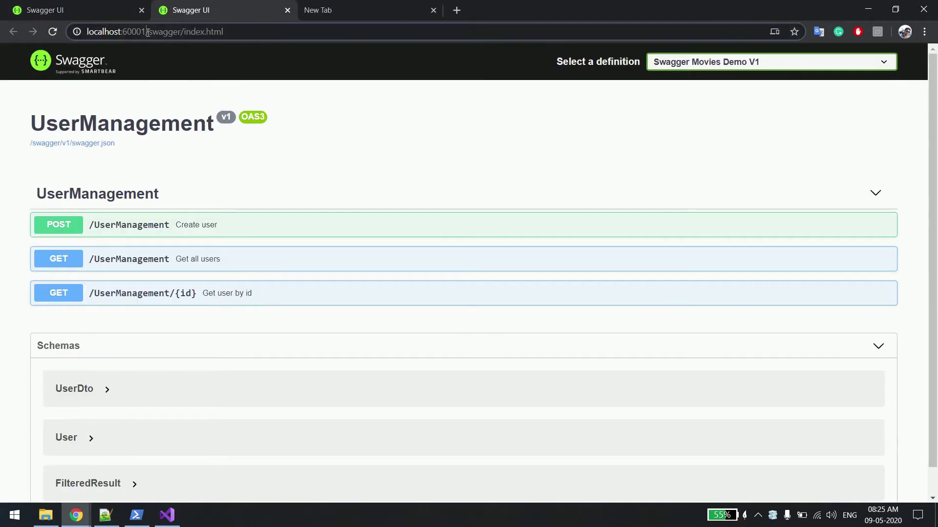
pyautogui.moveTo(147, 31); pyautogui.dragTo(225, 32)
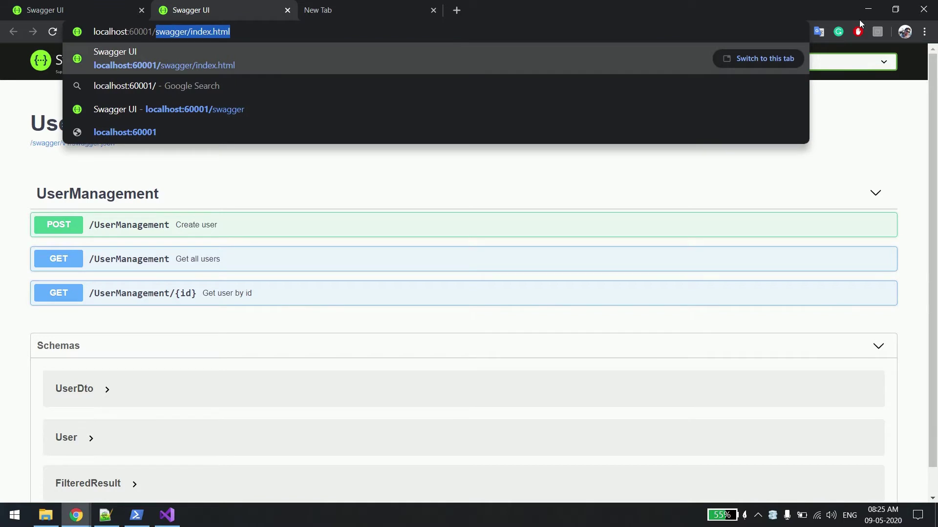
pyautogui.write('/metrics')
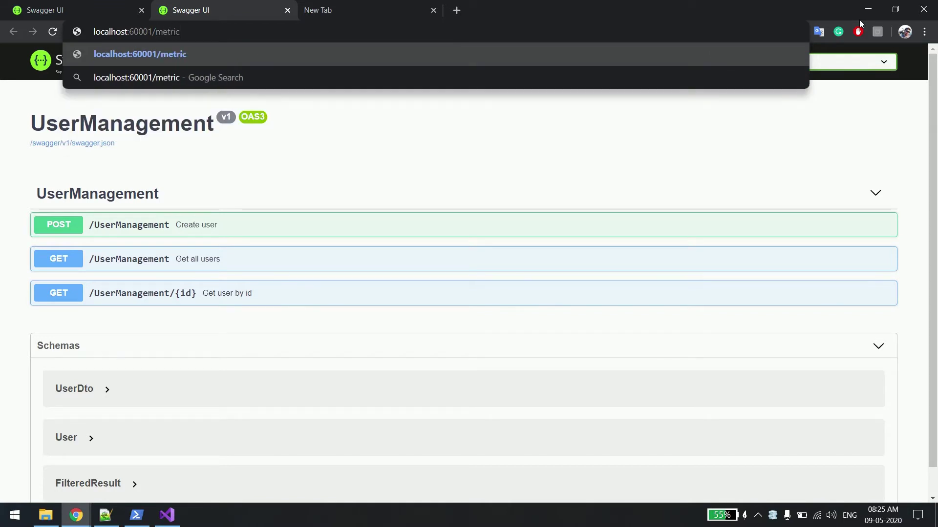
pyautogui.press('Return')
pyautogui.scroll(-3, 933, 220)
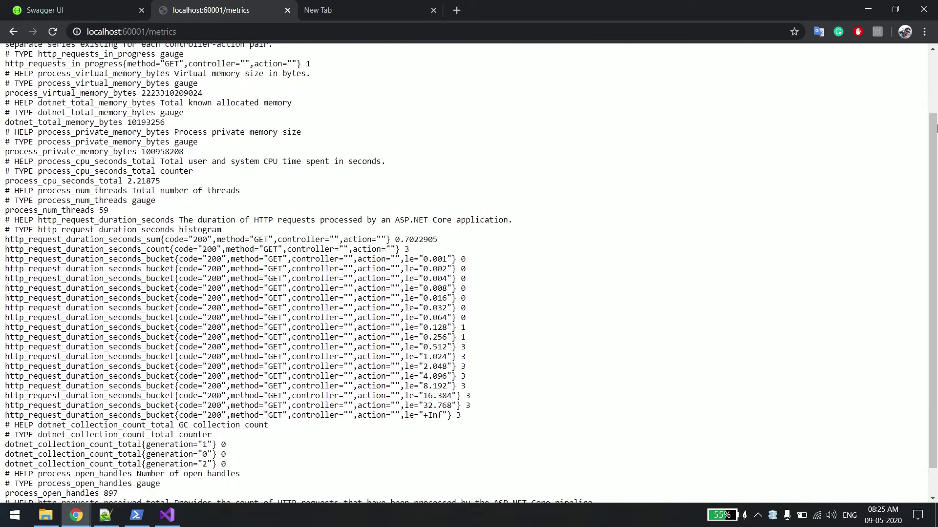
# Open Prometheus at localhost:9090 and execute the up query on its Graph page
pyautogui.click(338, 4)
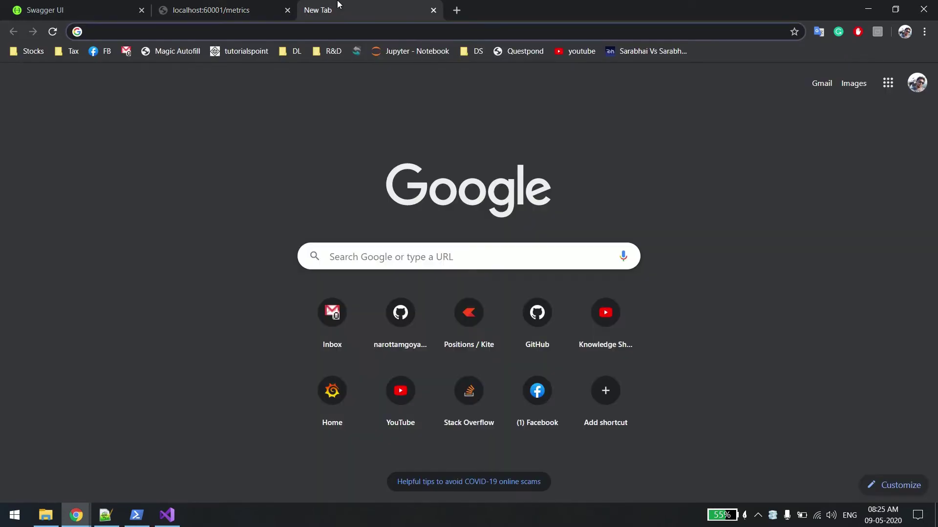
pyautogui.write('90')
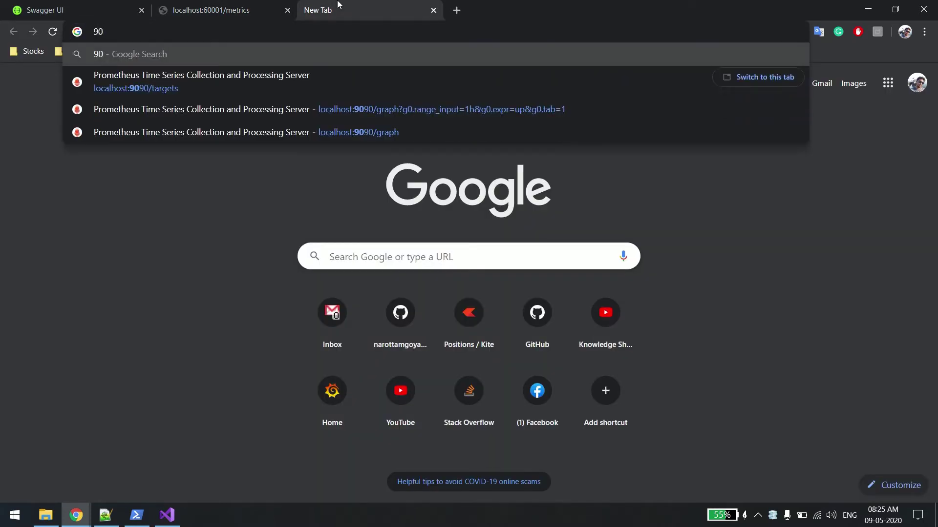
pyautogui.click(125, 82)
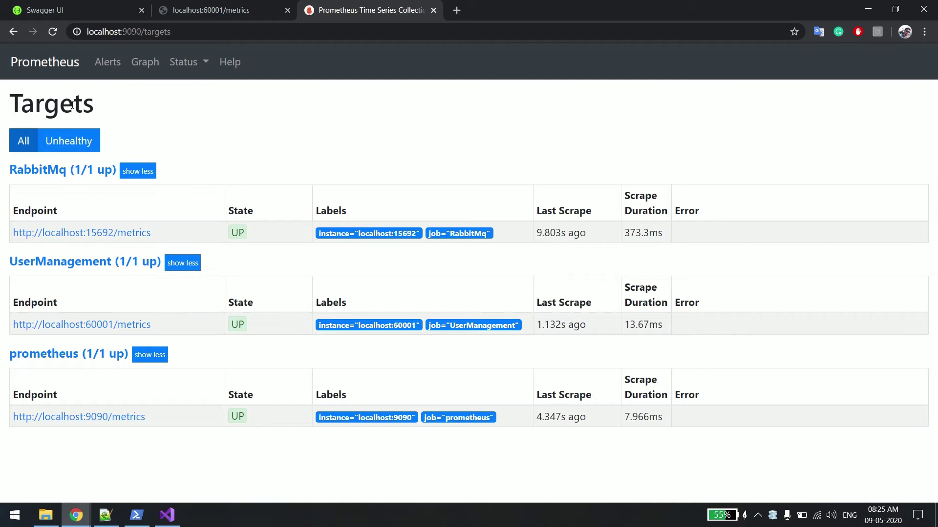
pyautogui.click(58, 61)
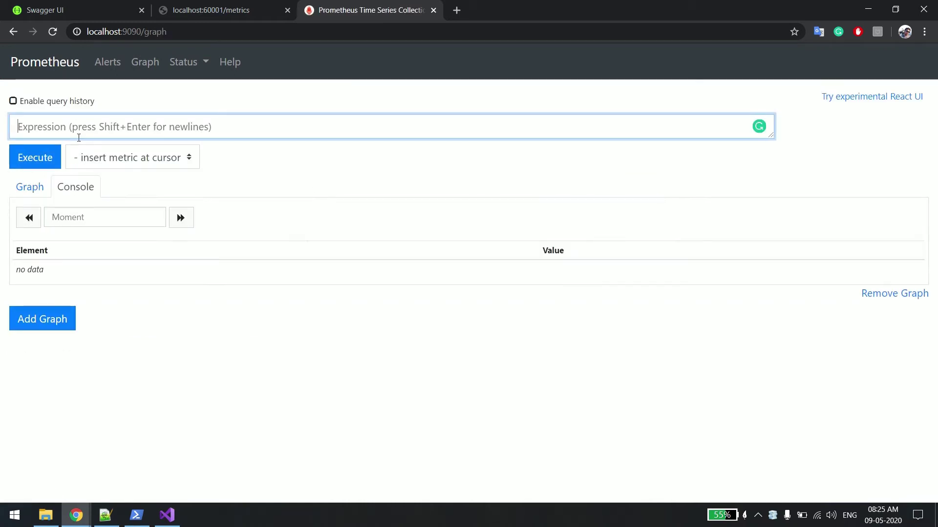
pyautogui.write('up')
pyautogui.press('Return')
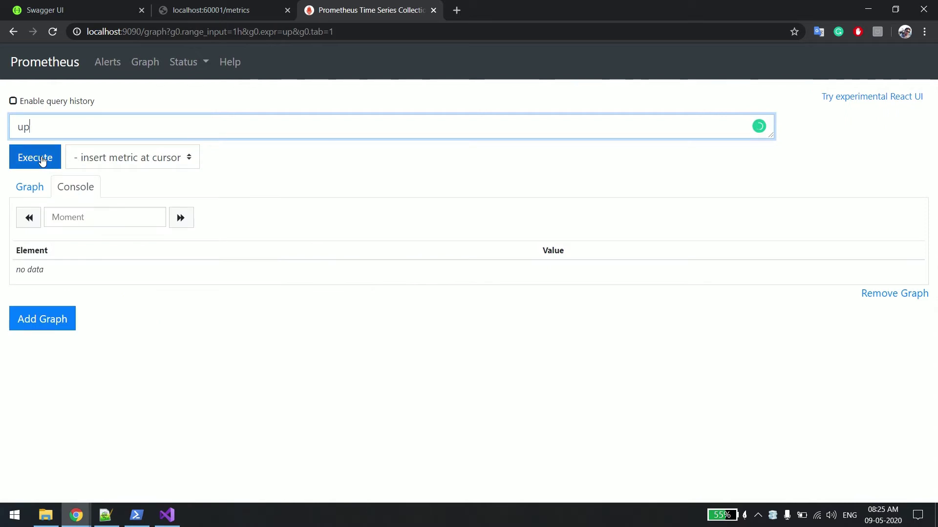
pyautogui.click(42, 161)
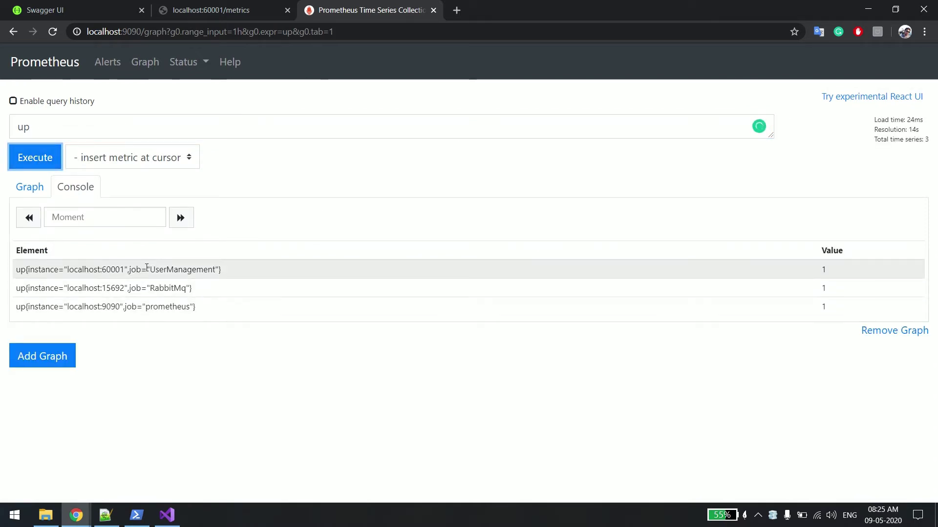
# Confirm UserManagement reports 1, then review the thread and GC counters on the metrics page
pyautogui.moveTo(147, 270); pyautogui.dragTo(222, 270)
pyautogui.keyDown('shift'); pyautogui.click(821, 269); pyautogui.keyUp('shift')
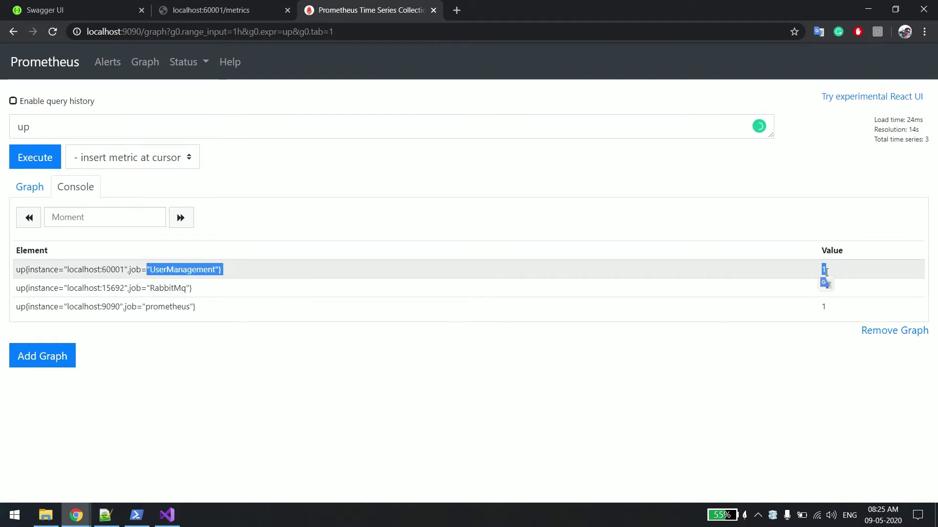
pyautogui.click(826, 272)
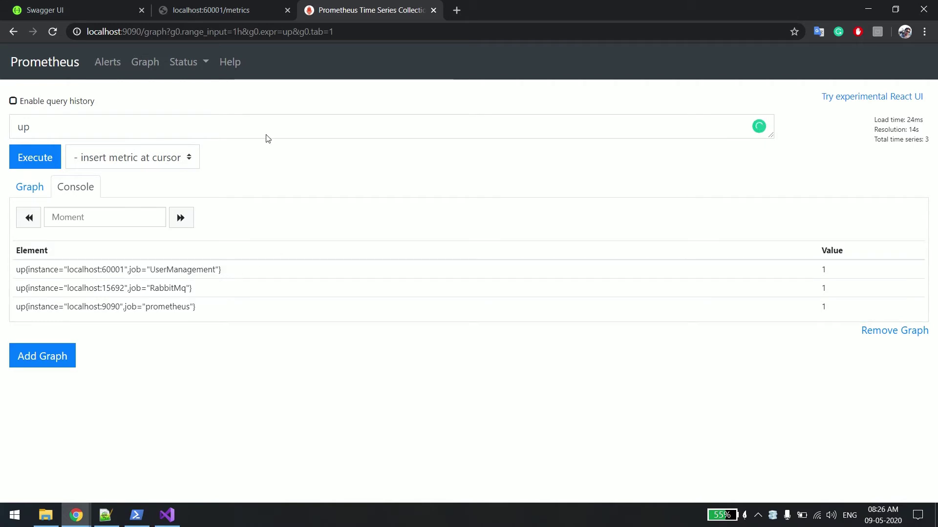
pyautogui.click(222, 10)
pyautogui.moveTo(215, 168); pyautogui.dragTo(288, 436)
pyautogui.click(369, 310)
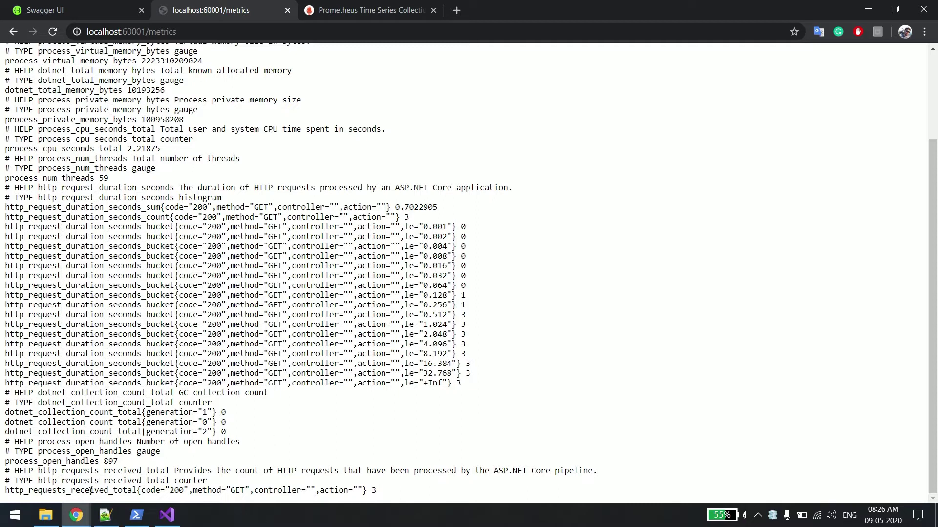
# Review the Grafana 6.7.3 download page, then return to the localhost:3000 login tab
pyautogui.moveTo(76, 516)
pyautogui.click(200, 467)
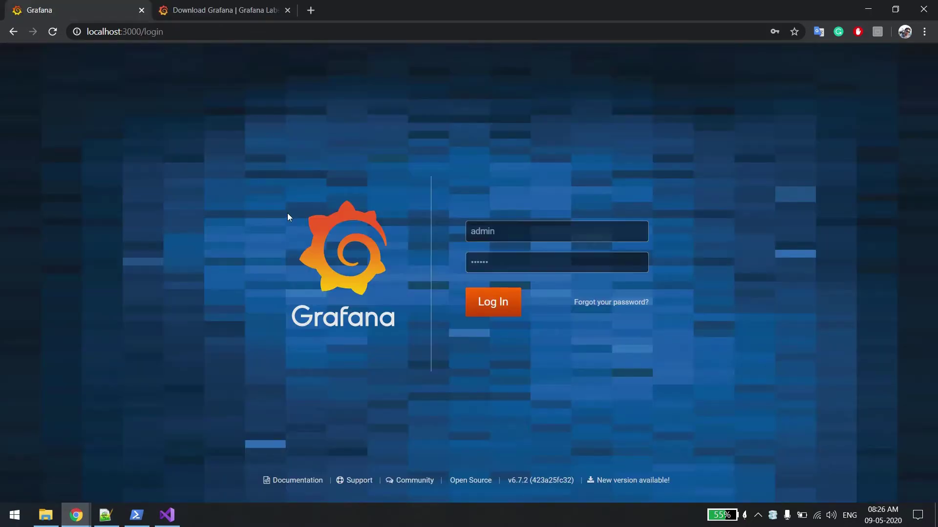
pyautogui.click(185, 5)
pyautogui.moveTo(128, 171); pyautogui.dragTo(332, 166)
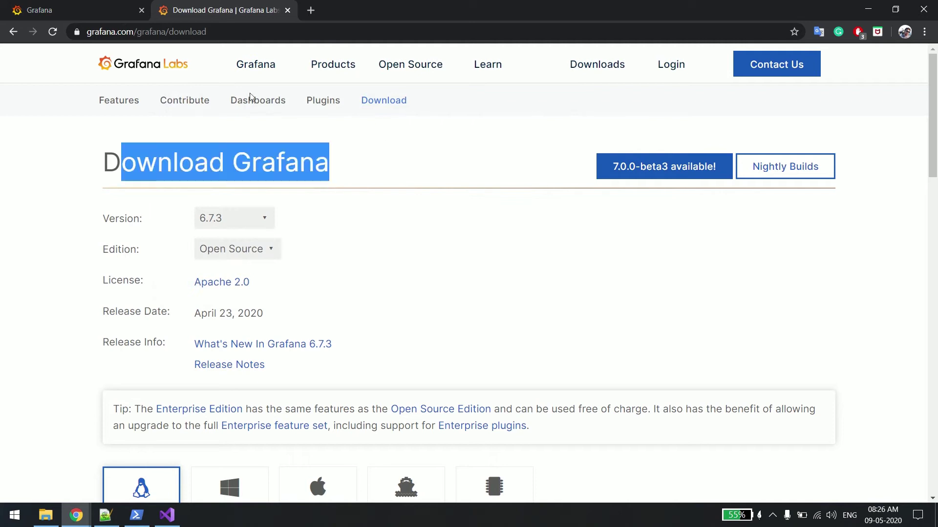
pyautogui.click(88, 32)
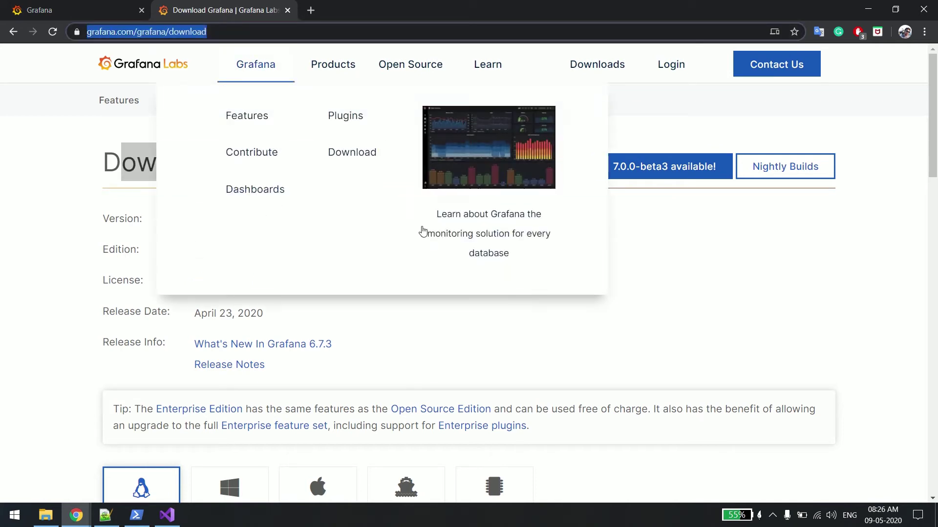
pyautogui.click(99, 5)
# Sign in to Grafana at localhost:3000 using Chrome's saved login credentials
pyautogui.click(134, 35)
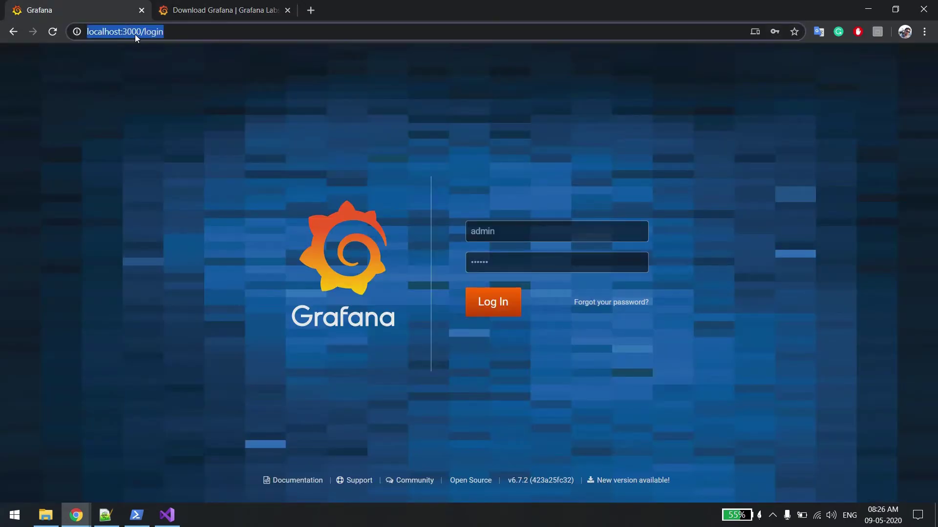
pyautogui.doubleClick(134, 33)
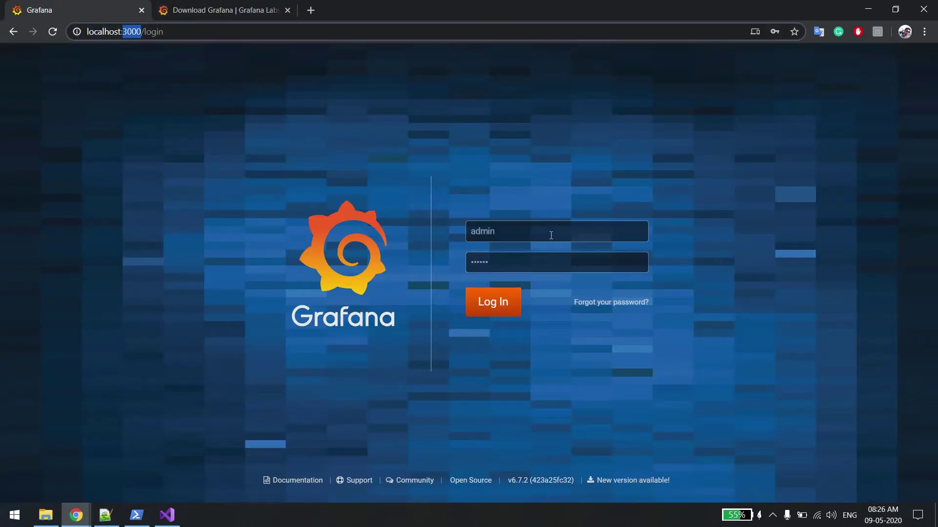
pyautogui.doubleClick(535, 231)
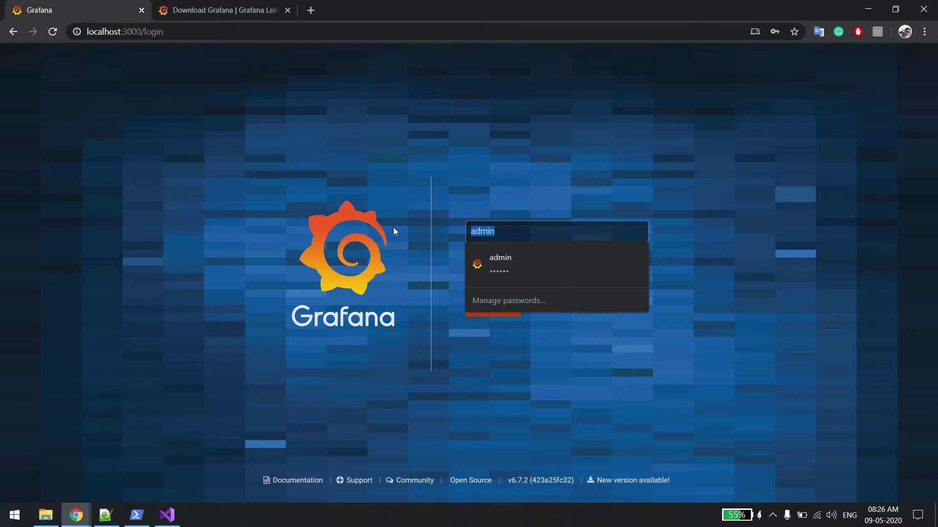
pyautogui.click(601, 163)
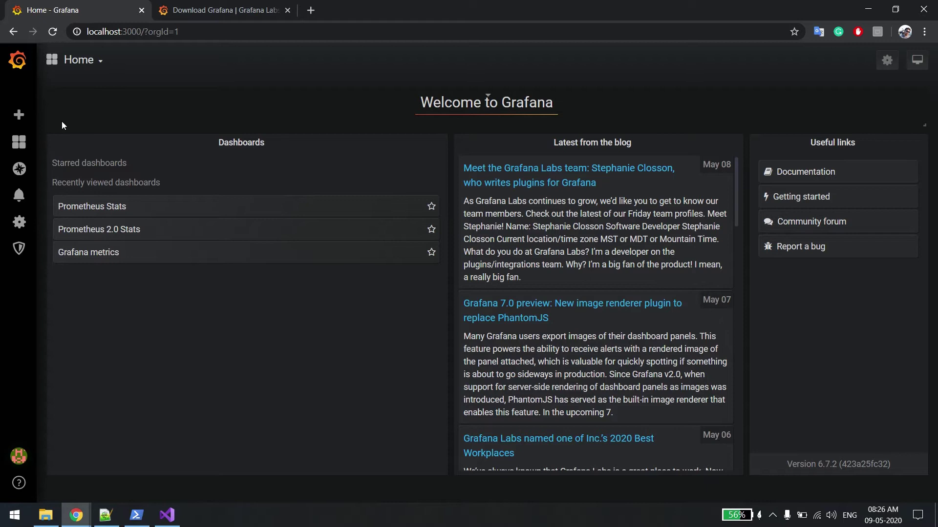
# Inspect the existing Prometheus data source and its bundled dashboards
pyautogui.moveTo(19, 222)
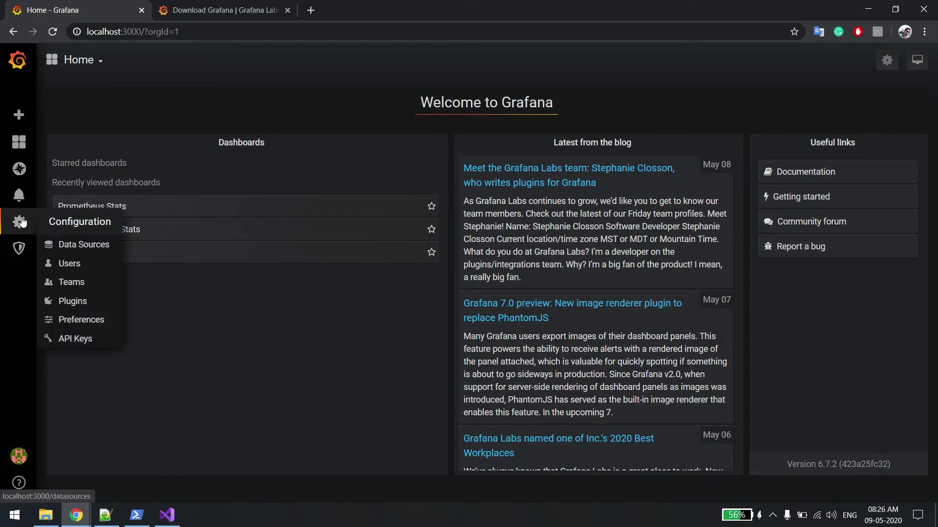
pyautogui.click(93, 247)
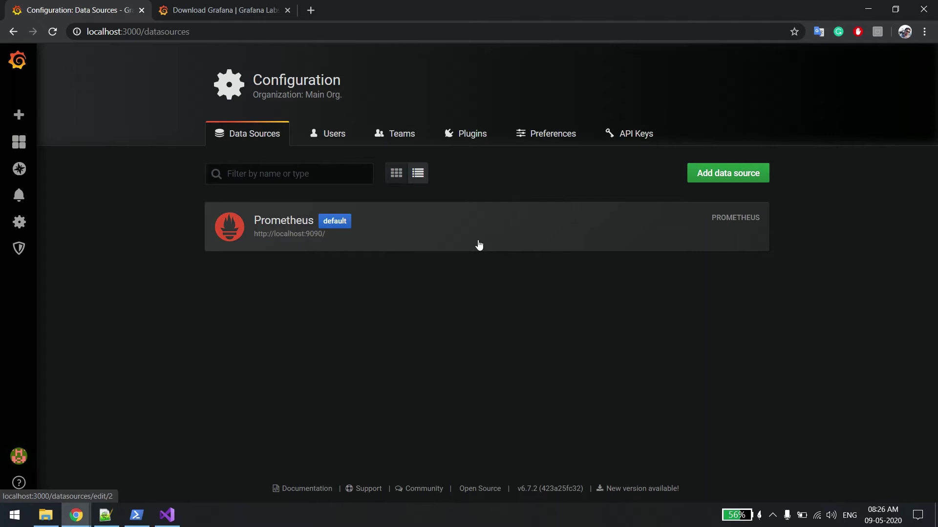
pyautogui.click(479, 245)
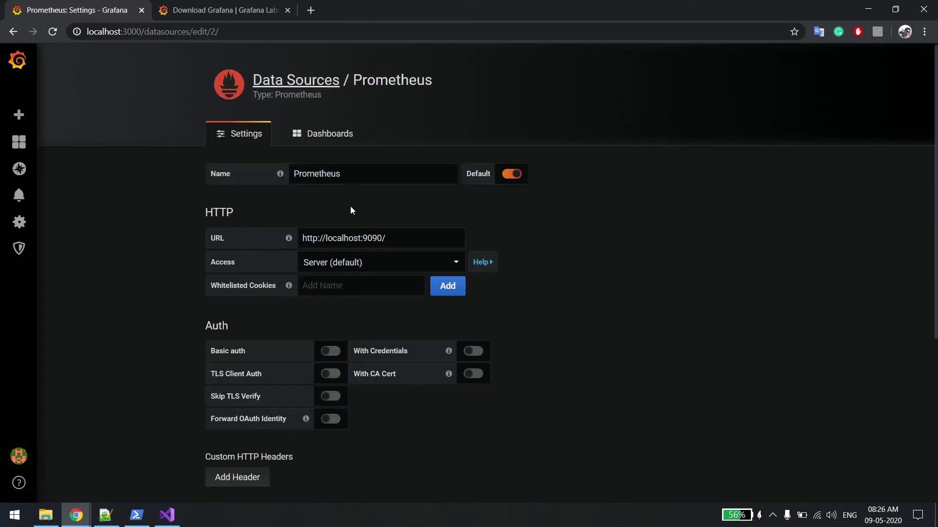
pyautogui.click(337, 133)
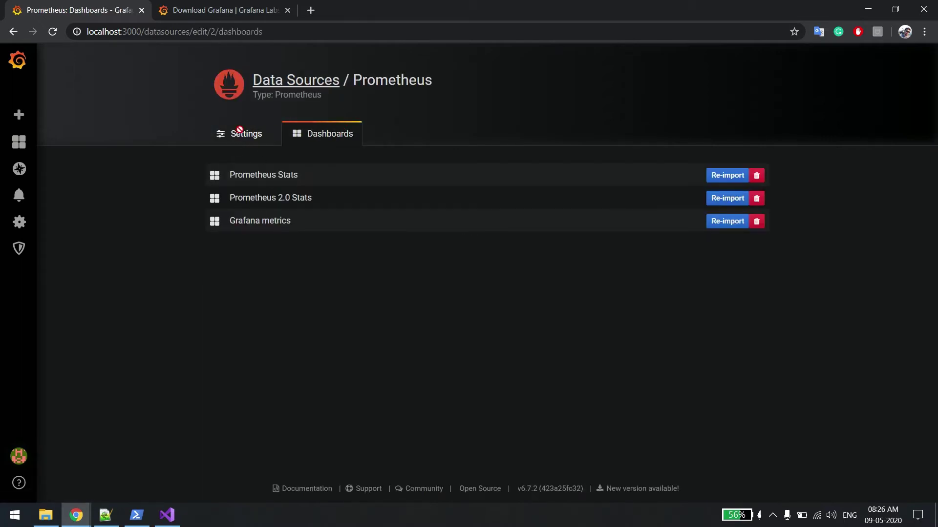
pyautogui.click(240, 131)
# Add a second Prometheus data source from the Data Sources list
pyautogui.moveTo(21, 220)
pyautogui.click(88, 244)
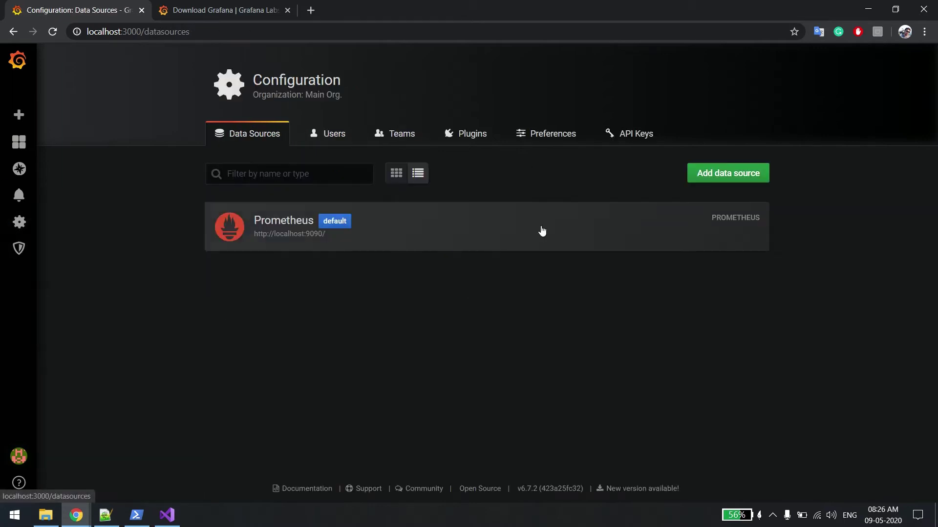
pyautogui.click(733, 174)
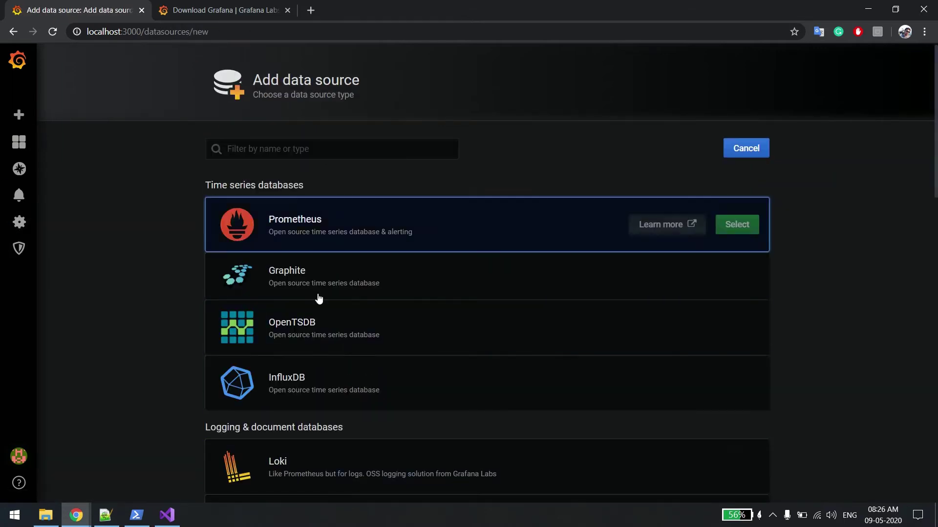
pyautogui.scroll(-3, 320, 436)
pyautogui.scroll(3, 324, 297)
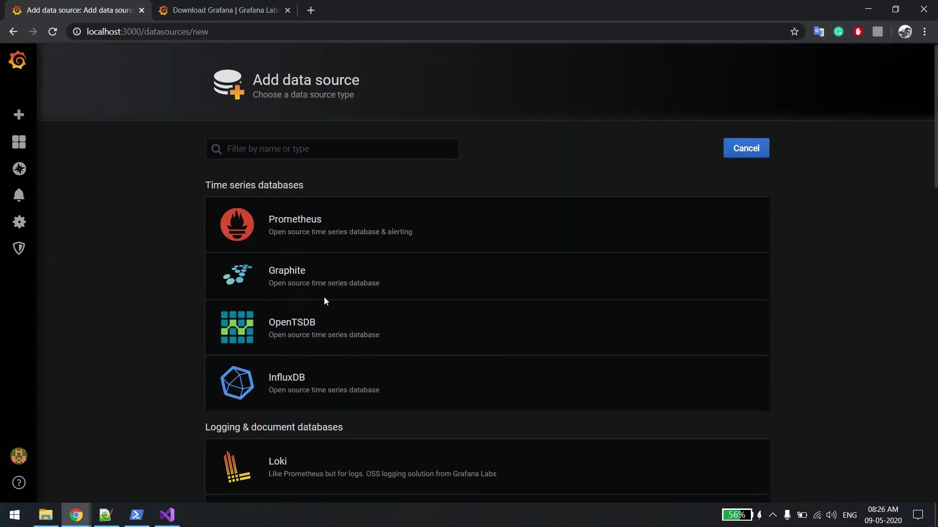
pyautogui.moveTo(326, 218)
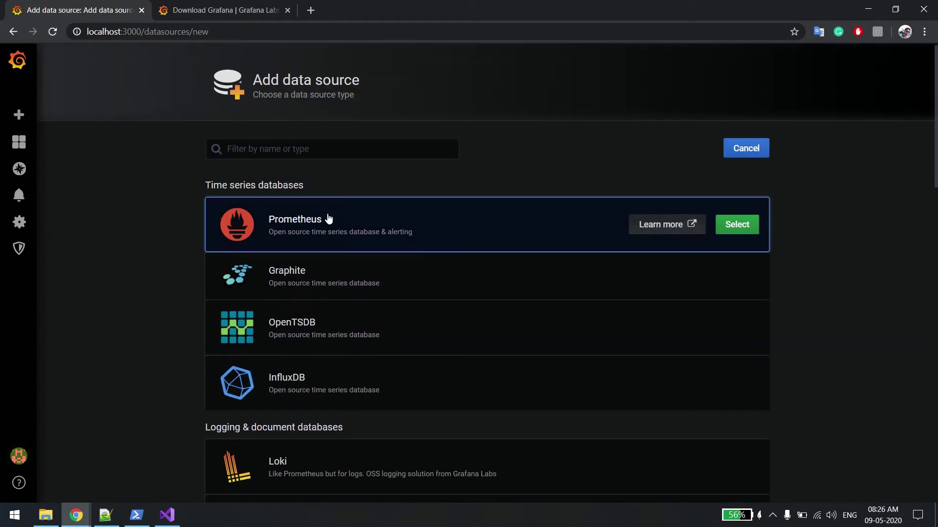
pyautogui.click(363, 218)
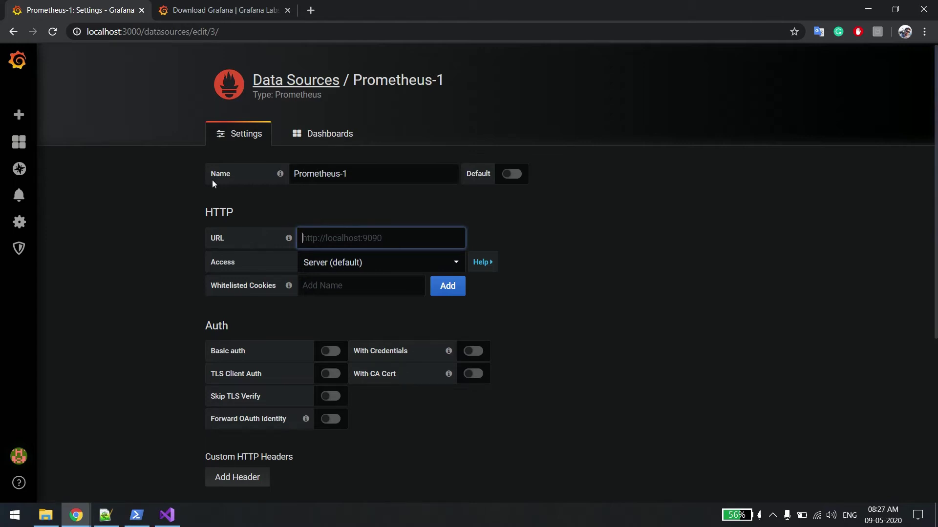
# Delete the duplicate Prometheus-1 data source, keeping only the default Prometheus
pyautogui.click(19, 223)
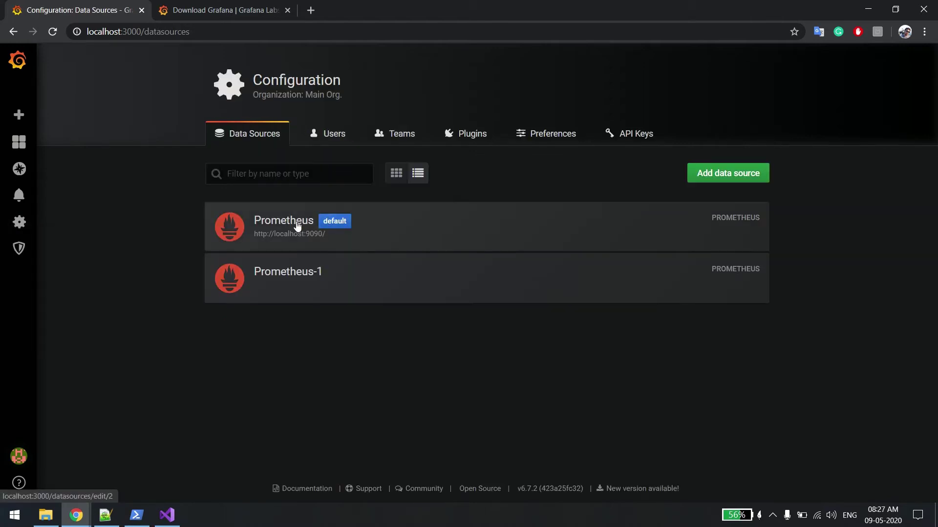
pyautogui.click(371, 278)
pyautogui.scroll(-5, 369, 273)
pyautogui.click(300, 430)
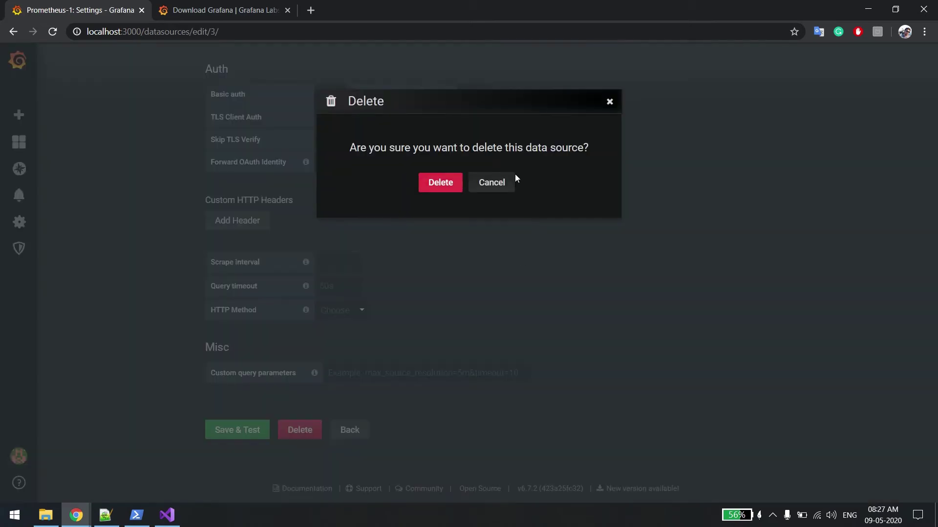
pyautogui.click(441, 183)
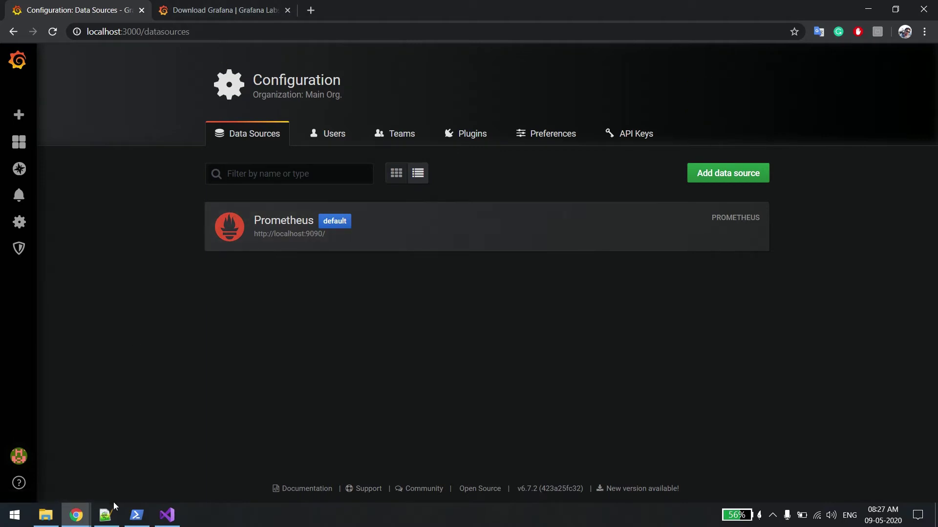
# Bring the localhost:60001/metrics page forward and scroll through its counters
pyautogui.moveTo(76, 516)
pyautogui.click(341, 454)
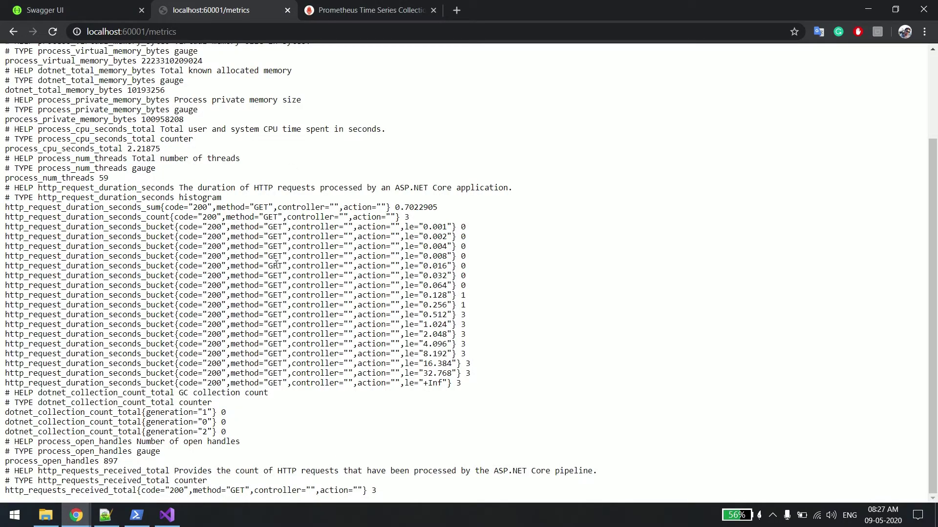
pyautogui.scroll(2, 277, 265)
pyautogui.scroll(-2, 279, 283)
pyautogui.scroll(2, 279, 283)
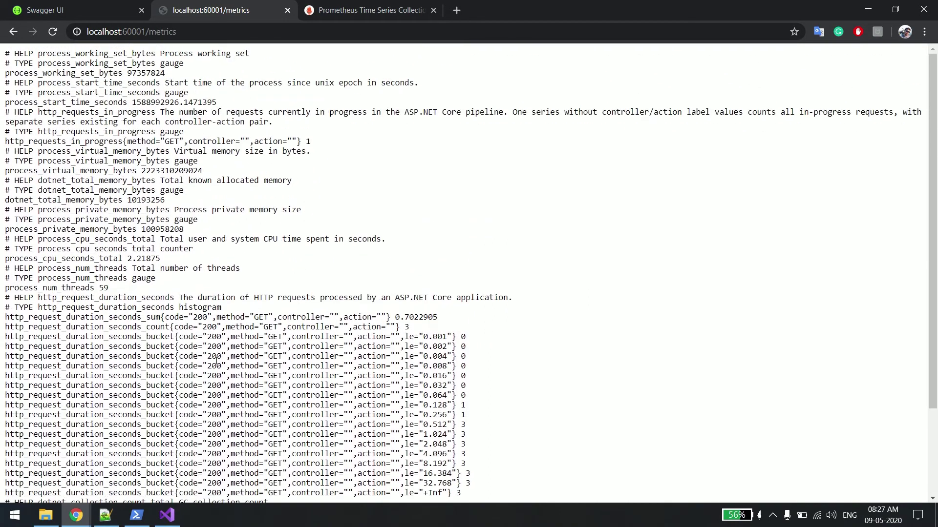
pyautogui.scroll(-2, 154, 379)
pyautogui.scroll(2, 155, 378)
pyautogui.click(364, 10)
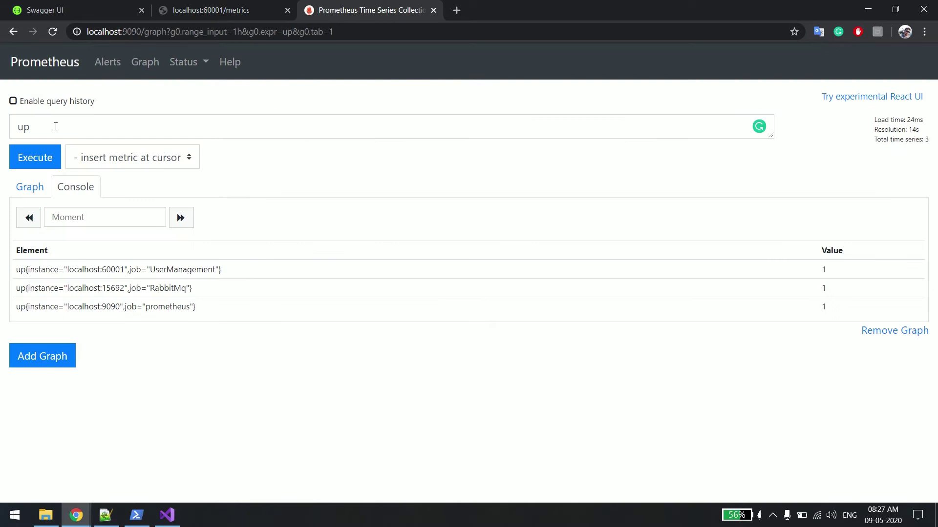
pyautogui.moveTo(54, 124); pyautogui.dragTo(2, 123)
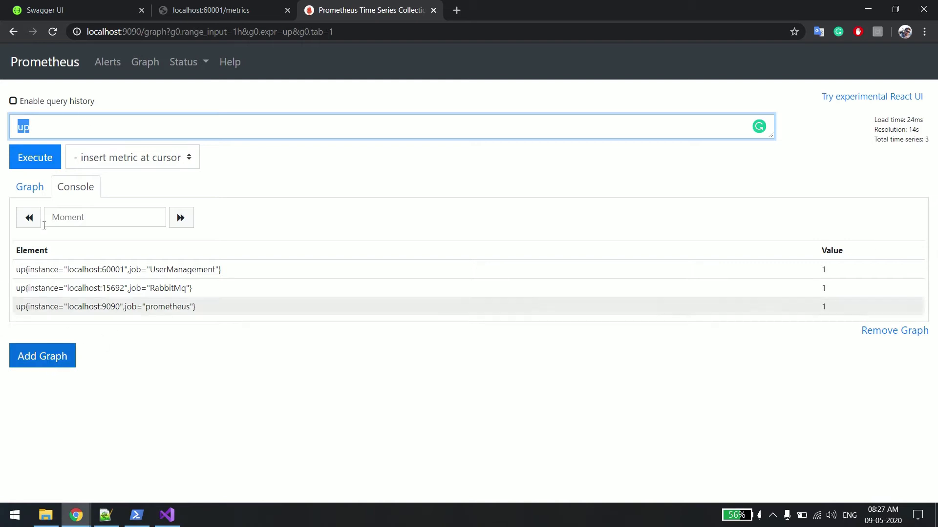
pyautogui.click(25, 186)
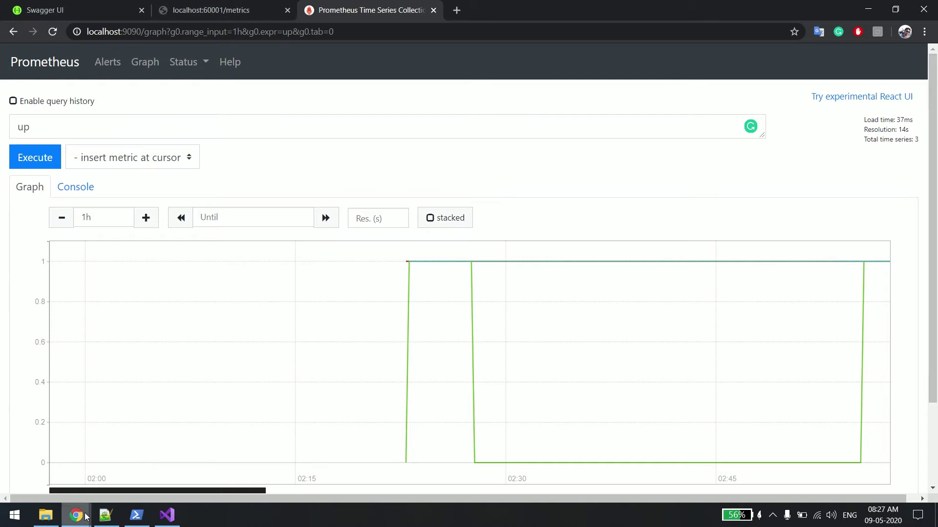
pyautogui.moveTo(75, 515)
pyautogui.click(360, 464)
pyautogui.click(196, 9)
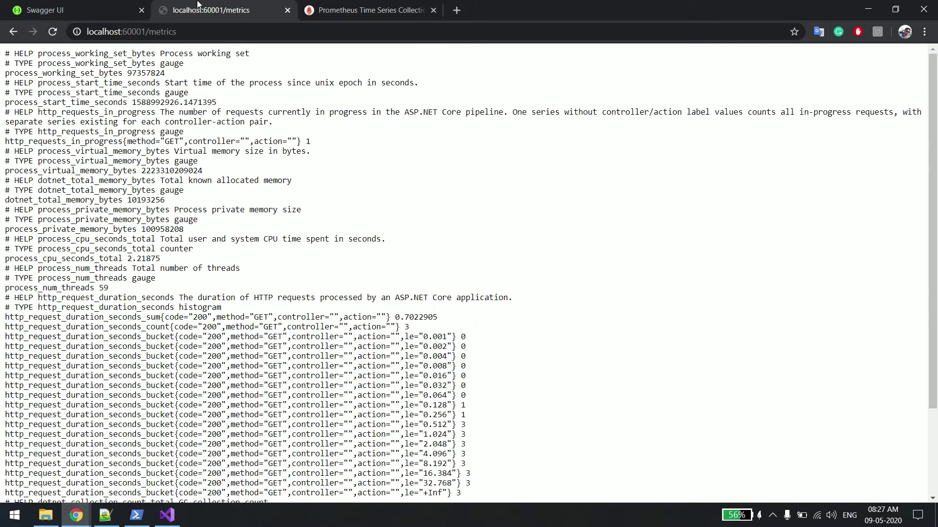
# Create a new empty dashboard from the Create menu
pyautogui.click(181, 450)
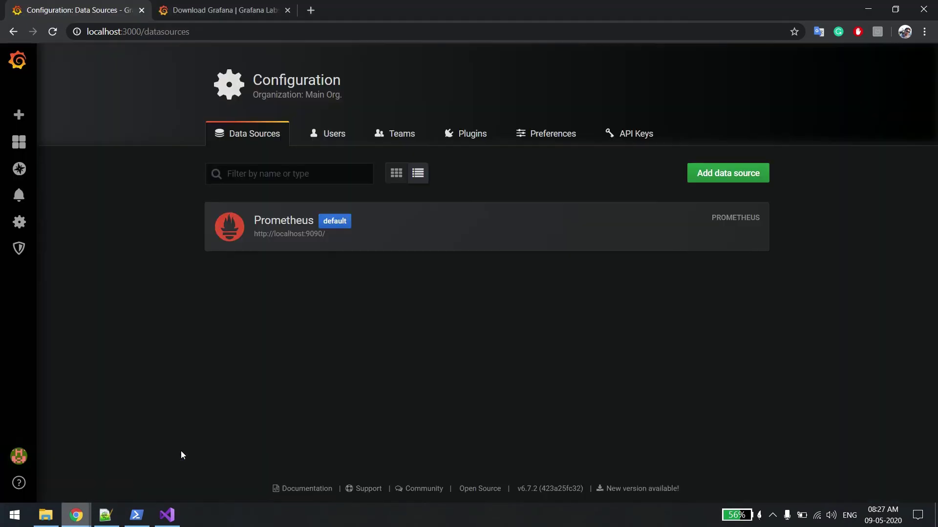
pyautogui.moveTo(18, 114)
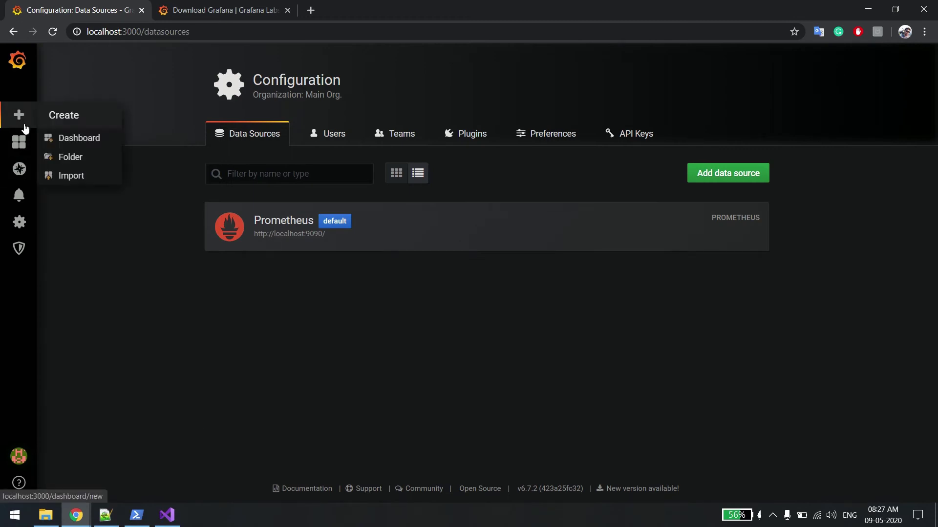
pyautogui.click(73, 138)
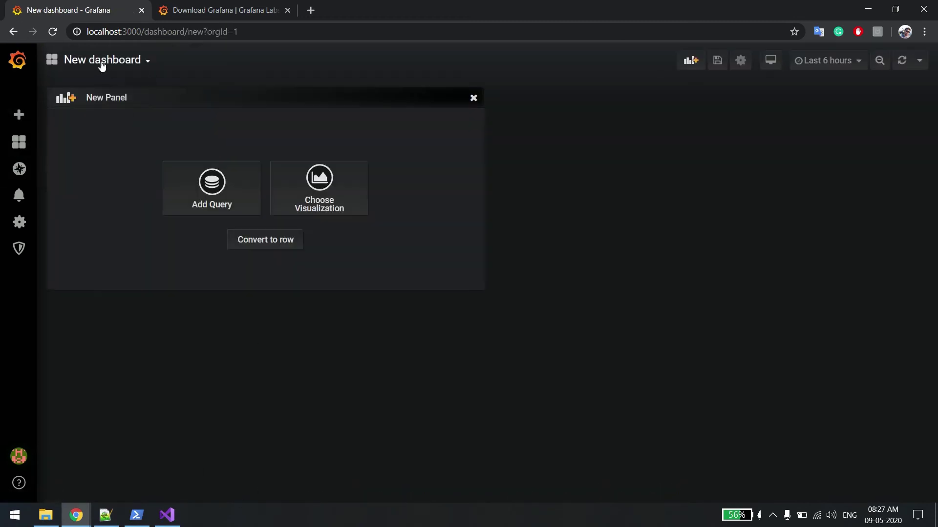
pyautogui.click(102, 66)
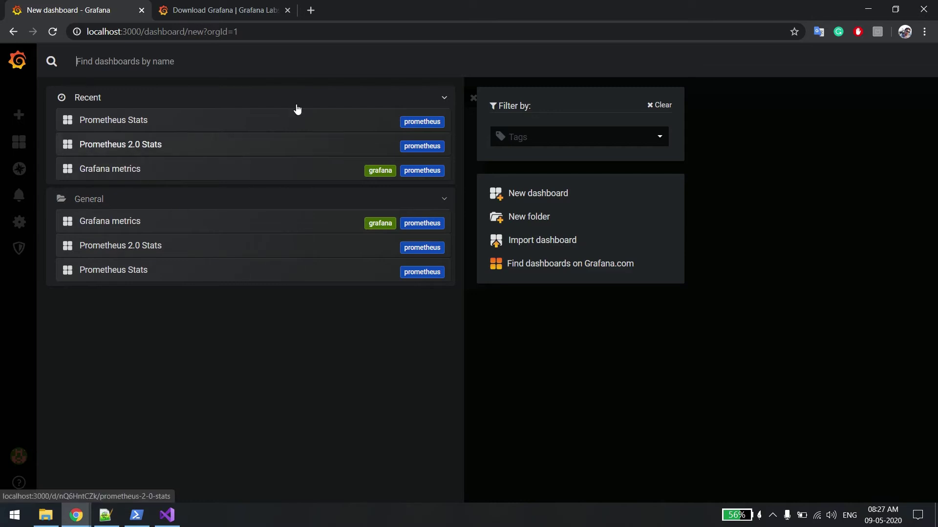
pyautogui.click(537, 195)
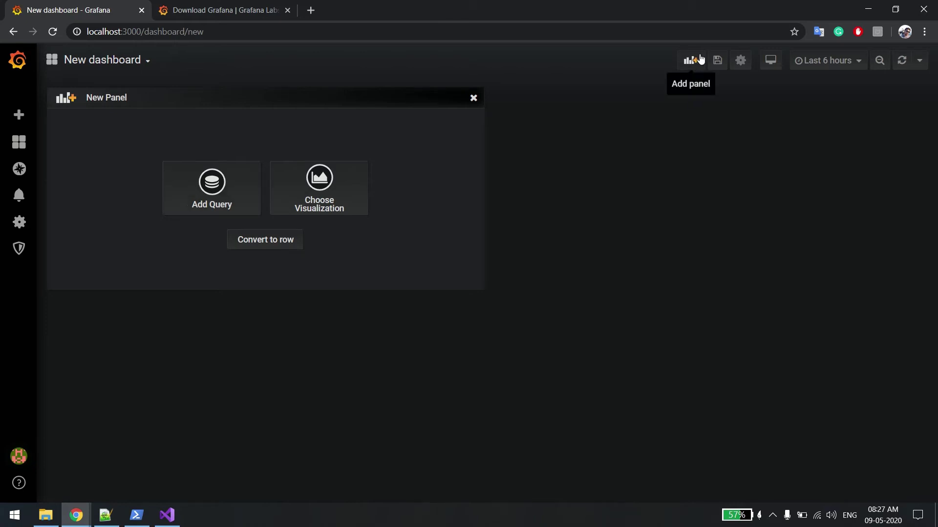
# Save the new dashboard under the name 'Portfolio Manager'
pyautogui.click(716, 60)
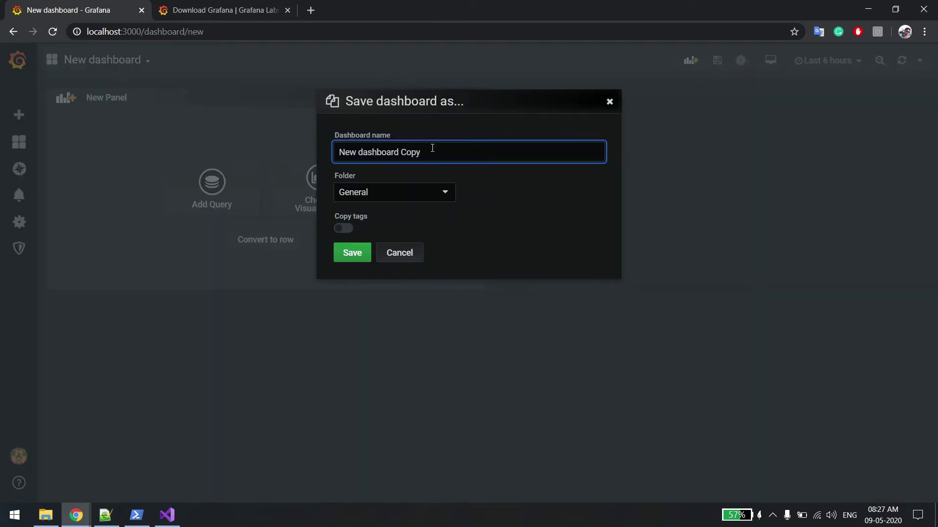
pyautogui.hotkey('ctrl', 'a')
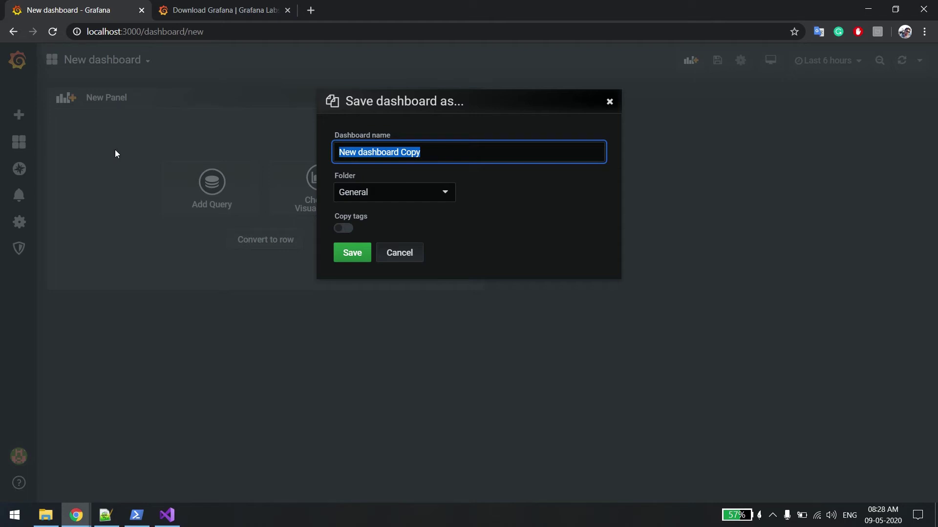
pyautogui.write('P')
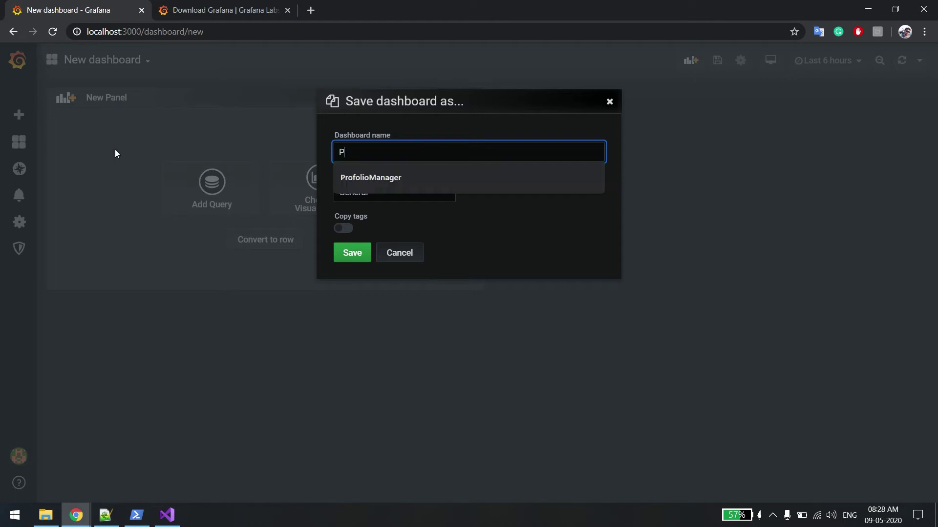
pyautogui.write('ortfolio')
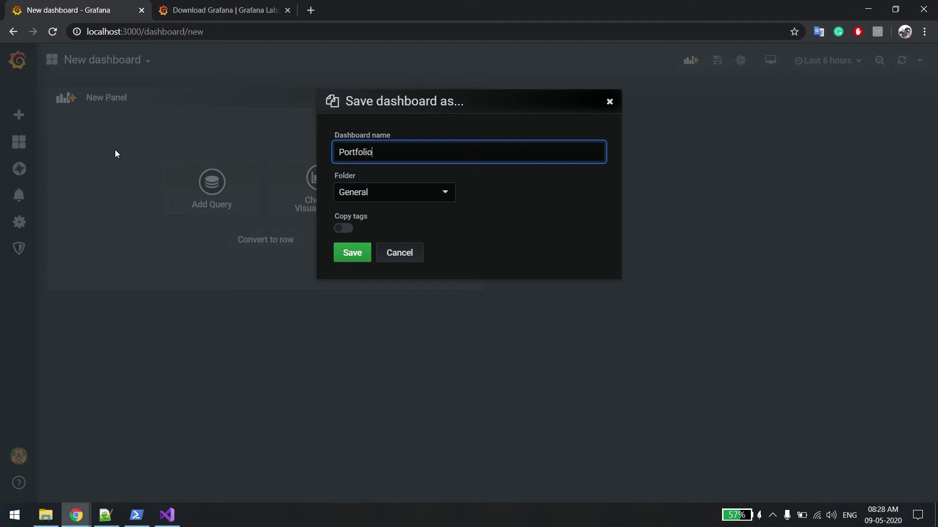
pyautogui.write('Manager')
pyautogui.click(353, 254)
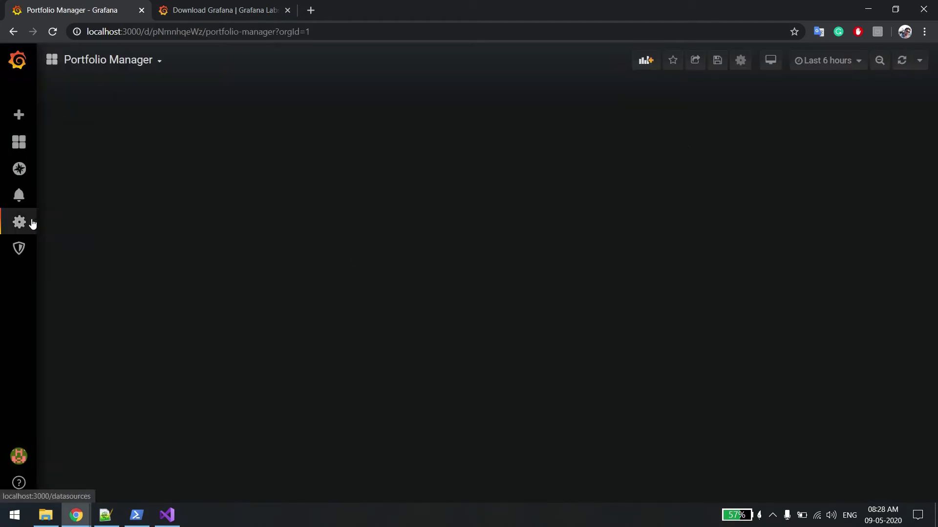
# Open the Portfolio Manager dashboard from Home and add a new panel
pyautogui.moveTo(27, 143)
pyautogui.click(69, 165)
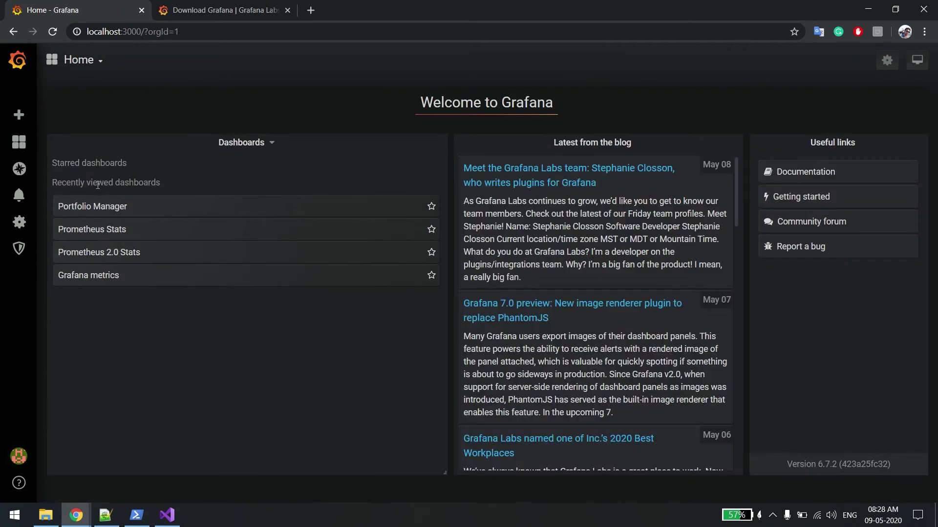
pyautogui.click(90, 211)
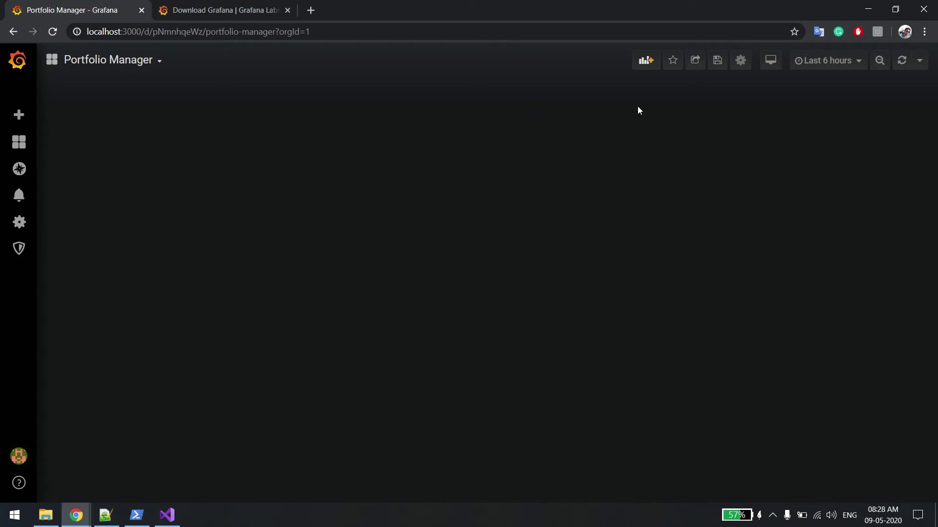
pyautogui.click(645, 61)
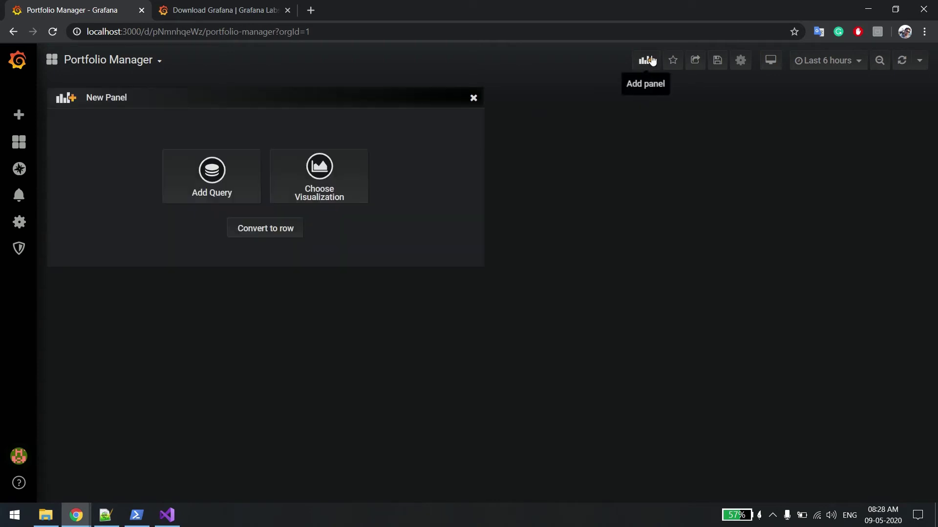
pyautogui.click(215, 170)
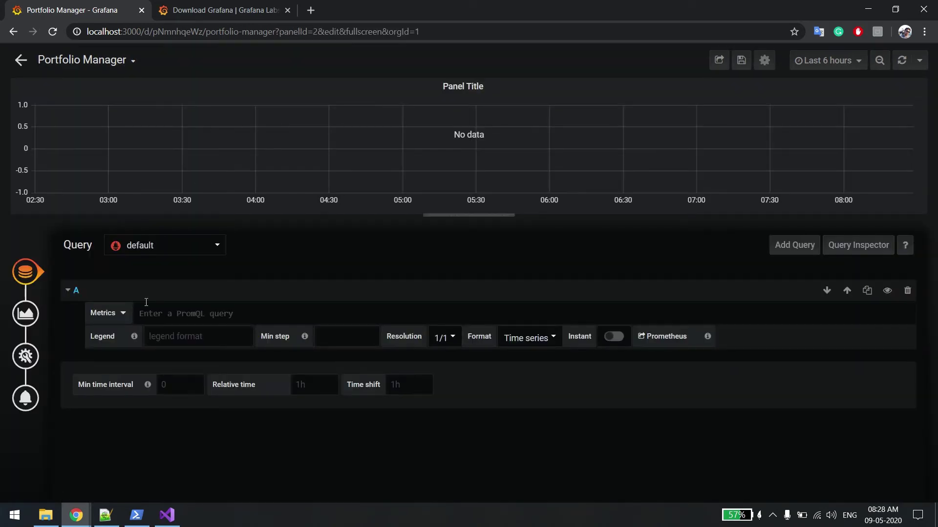
# Set the panel's query data source to Prometheus with the metric up
pyautogui.click(180, 251)
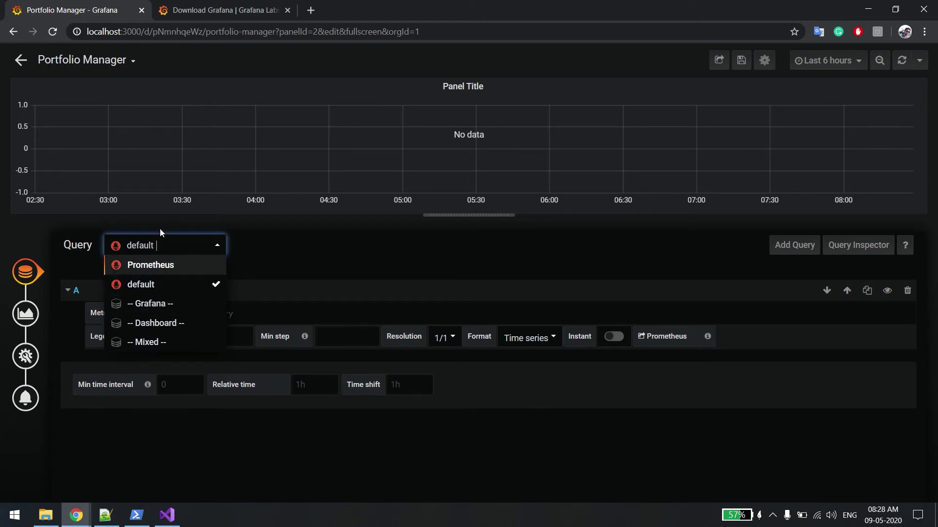
pyautogui.click(143, 266)
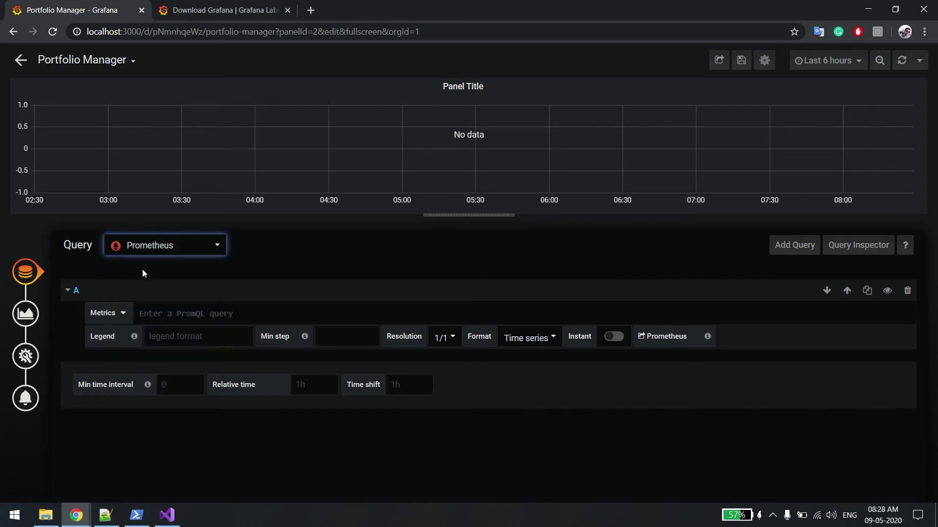
pyautogui.click(172, 313)
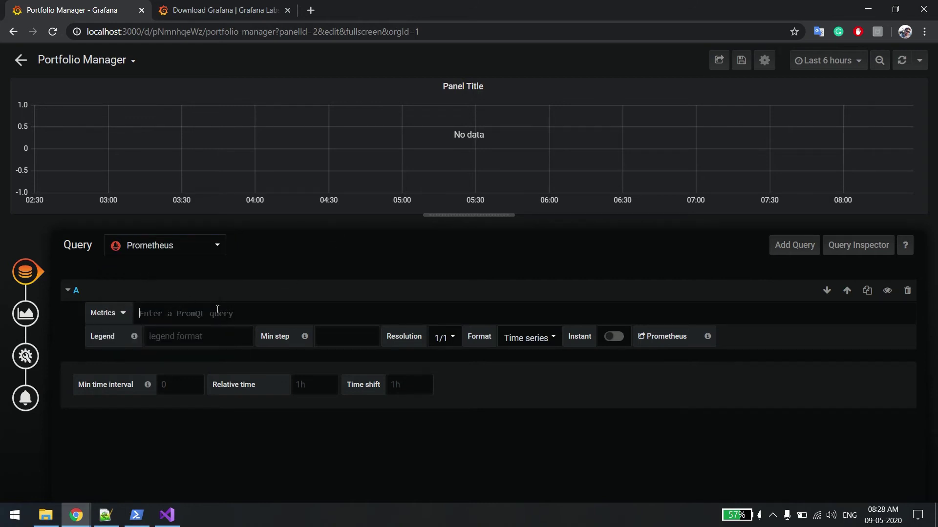
pyautogui.write('up')
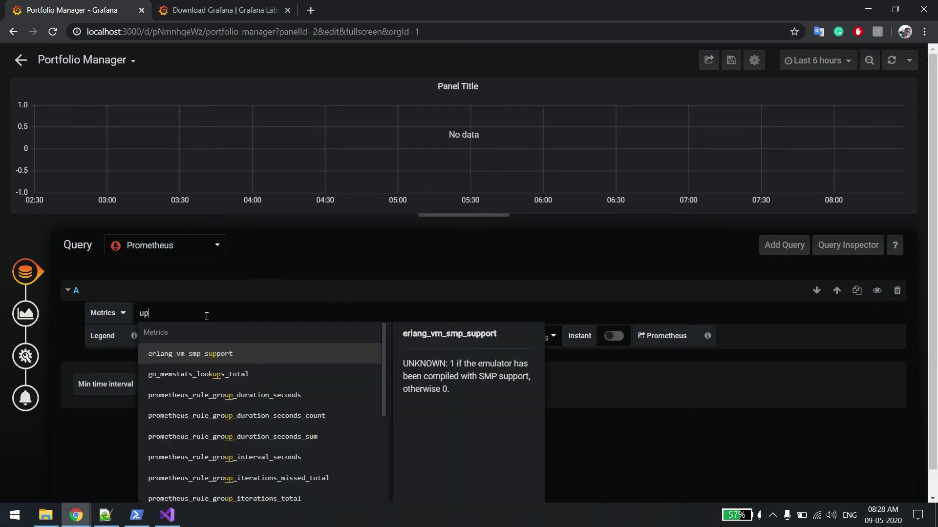
# Plot the three up series, check the Visualization options, and save Portfolio Manager
pyautogui.click(356, 274)
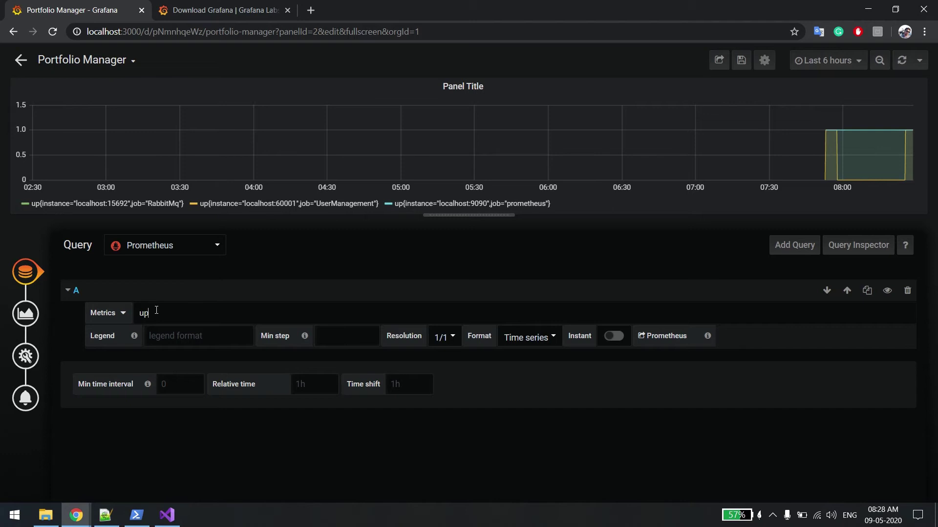
pyautogui.click(889, 293)
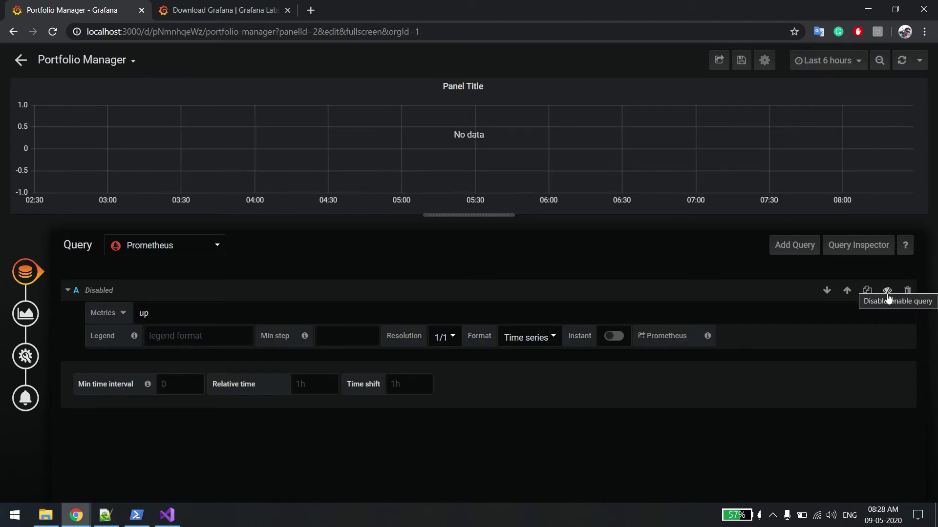
pyautogui.click(888, 293)
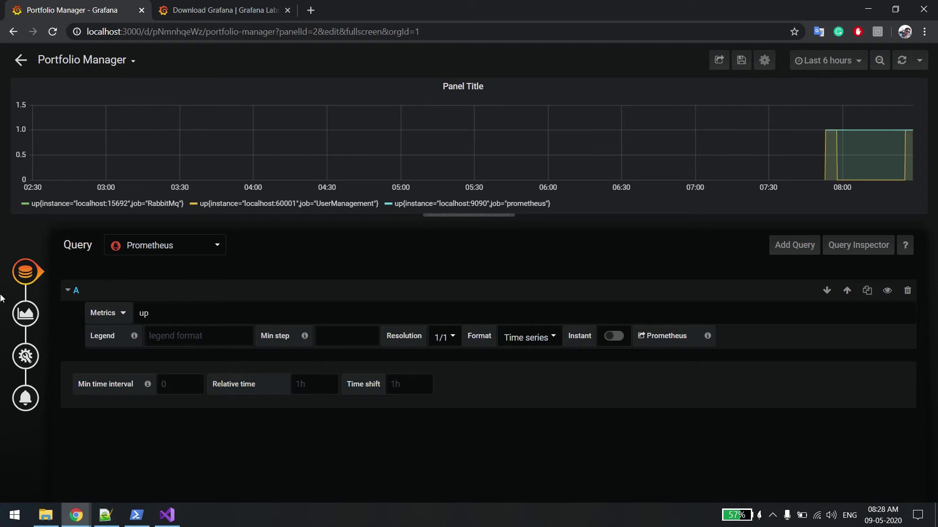
pyautogui.click(25, 314)
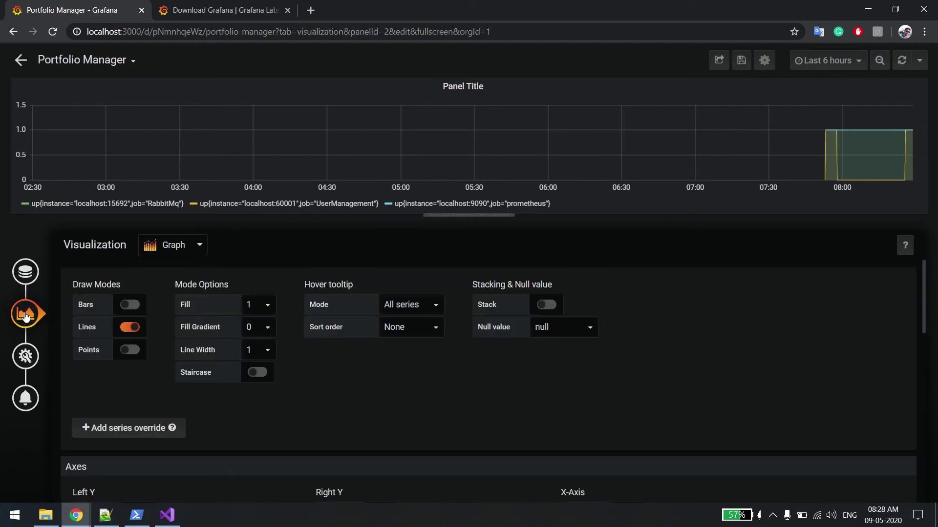
pyautogui.click(26, 267)
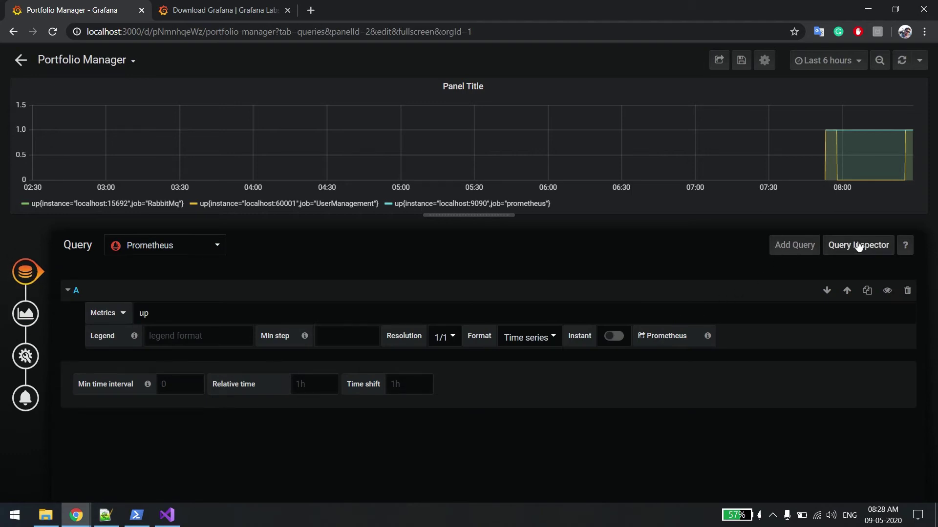
pyautogui.click(741, 61)
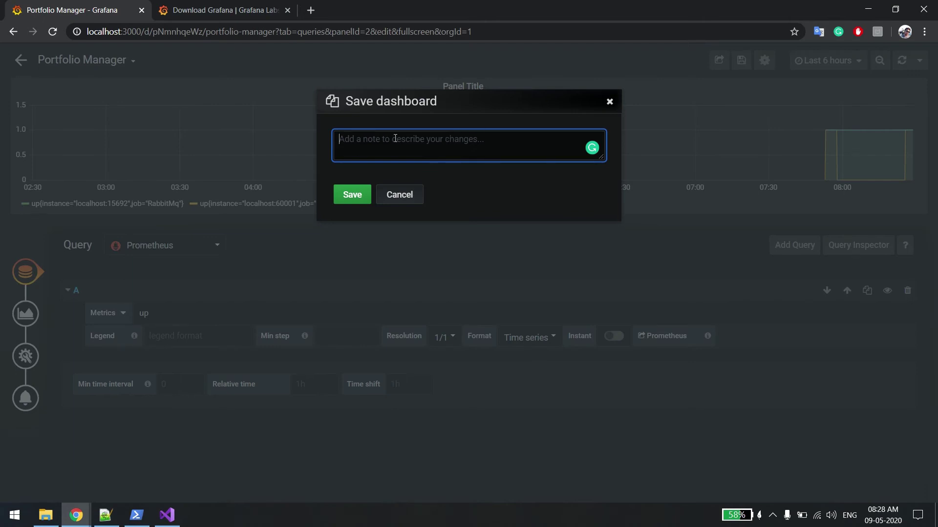
pyautogui.click(357, 195)
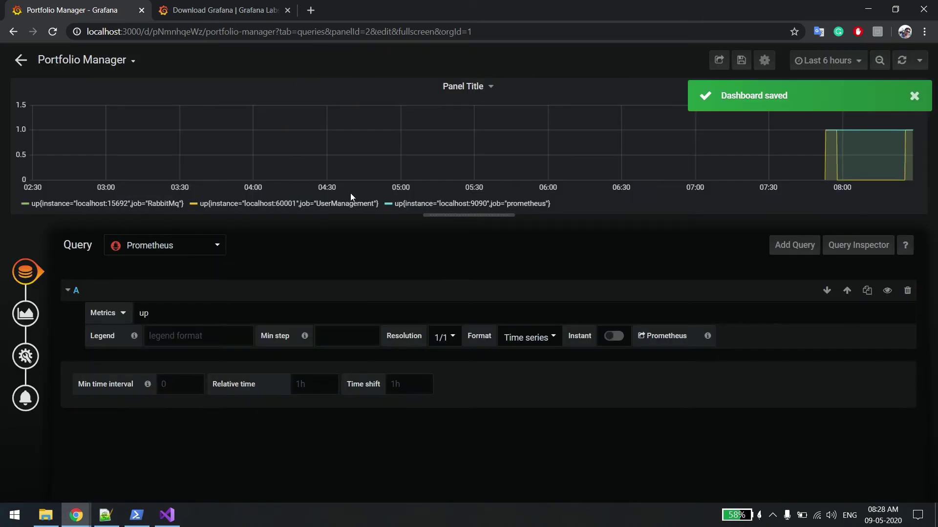
# Edit the panel, keep Prometheus as its data source, and retitle it 'Service Status'
pyautogui.click(491, 88)
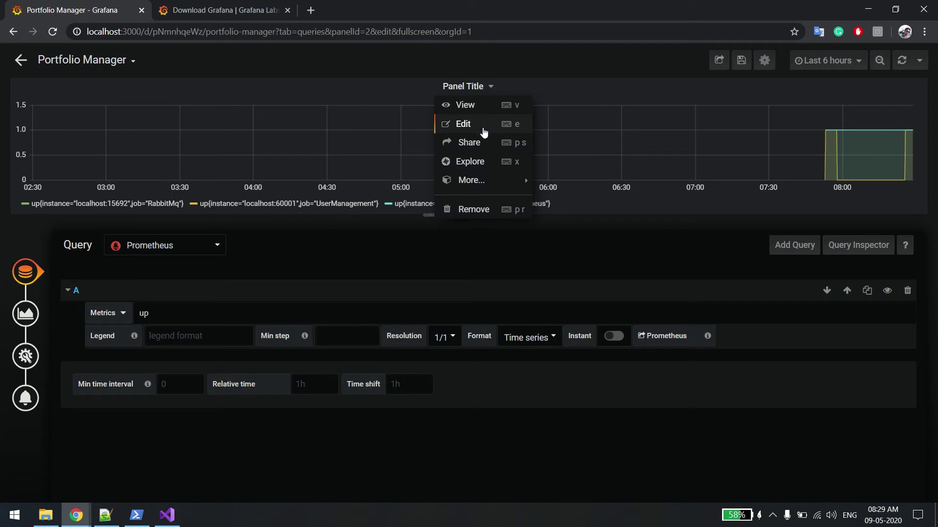
pyautogui.click(483, 129)
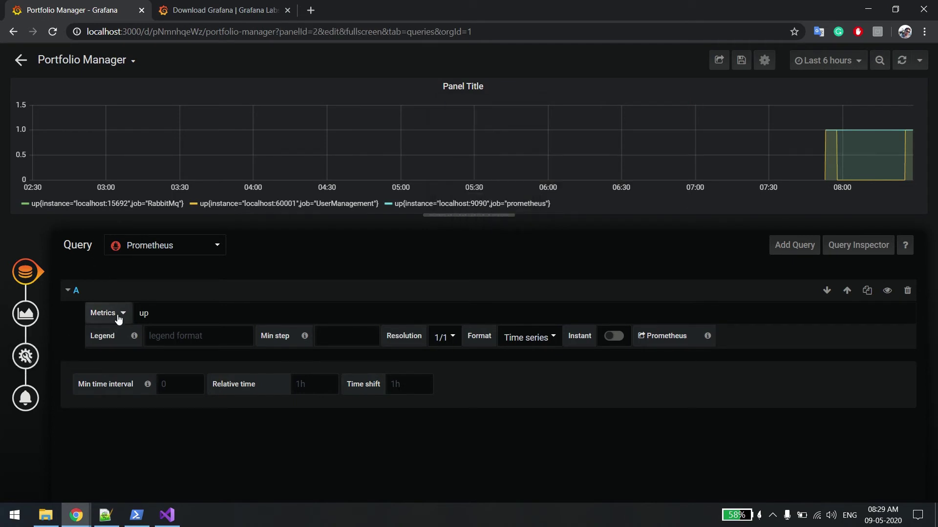
pyautogui.click(215, 245)
pyautogui.click(146, 262)
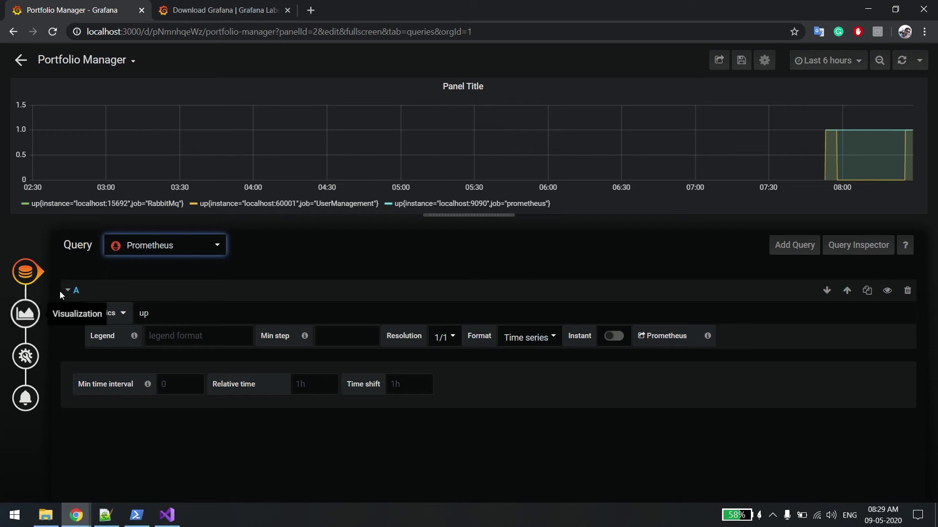
pyautogui.click(26, 398)
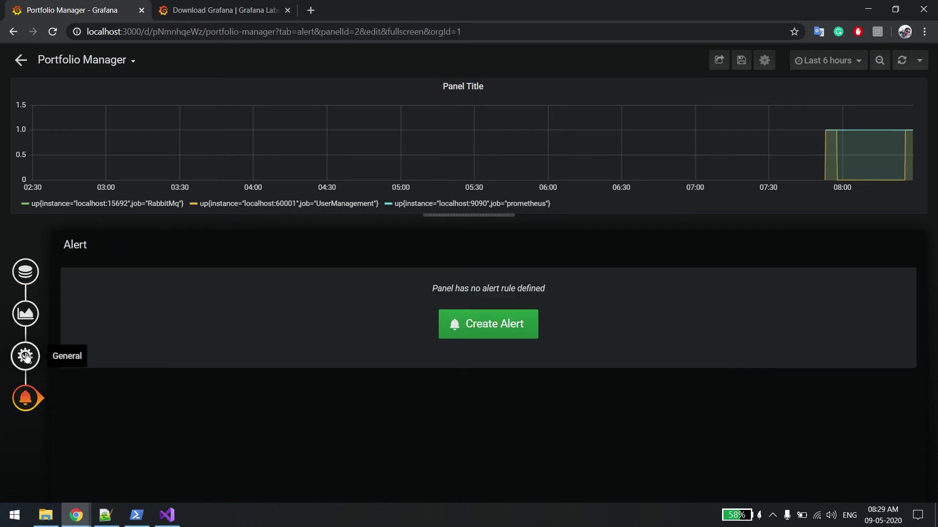
pyautogui.click(26, 357)
pyautogui.click(269, 291)
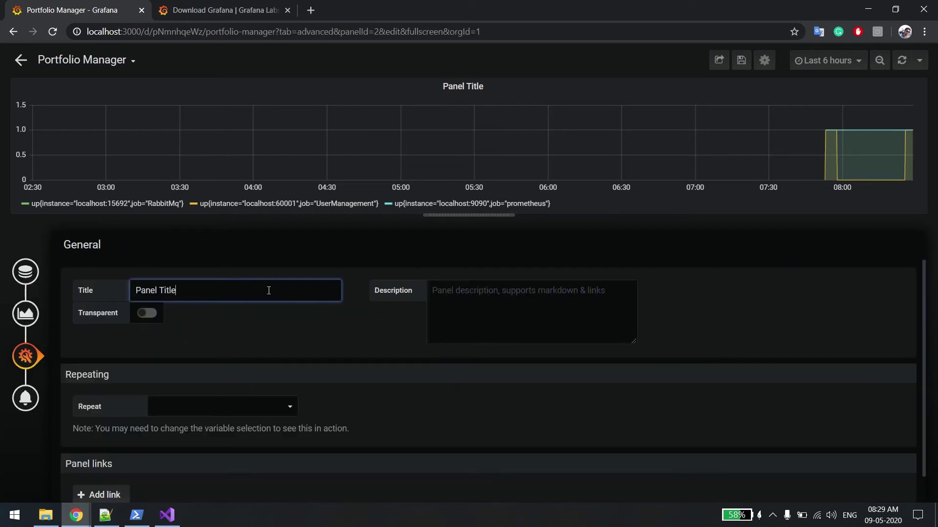
pyautogui.moveTo(269, 291); pyautogui.dragTo(14, 282)
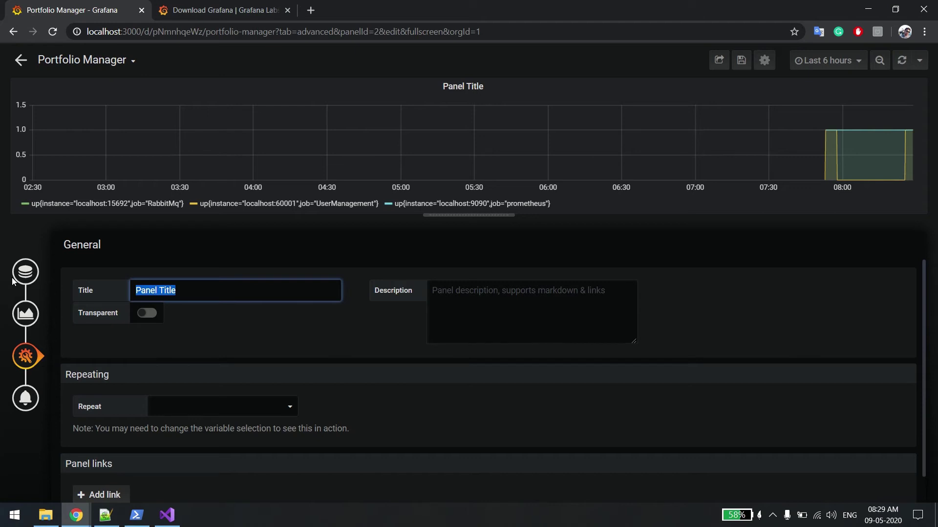
pyautogui.write('Service Status')
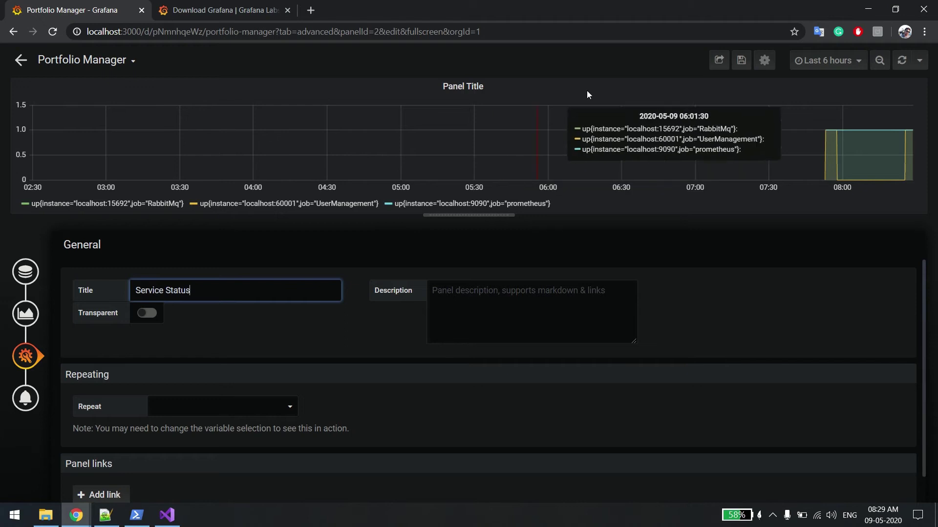
# Save the dashboard and return to the list of dashboards
pyautogui.click(741, 60)
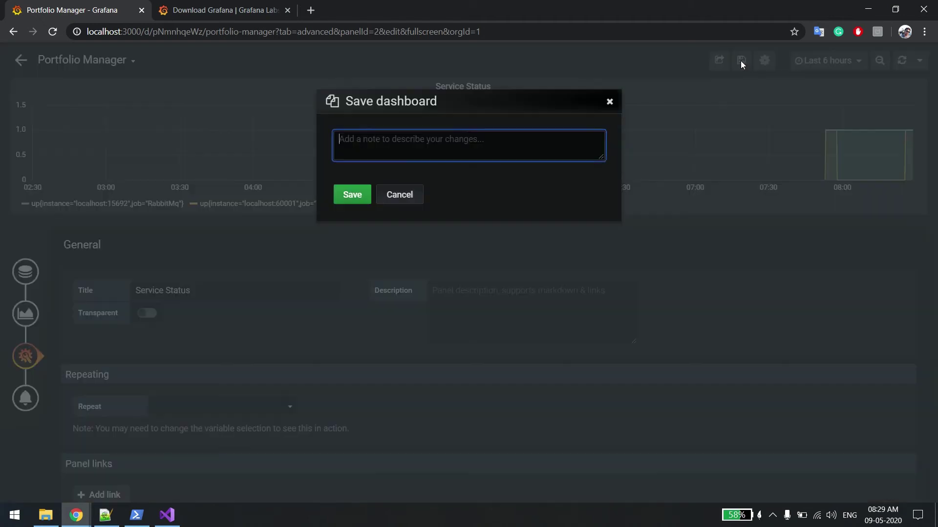
pyautogui.click(352, 195)
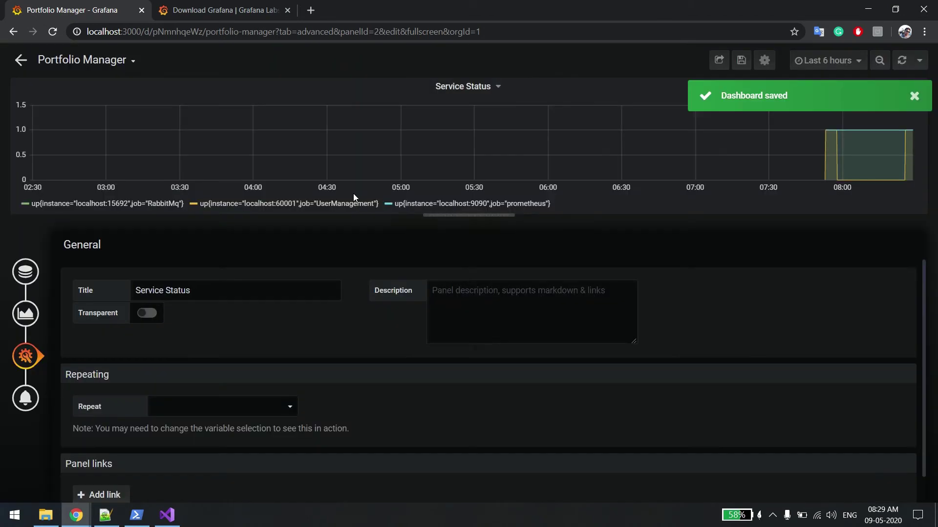
pyautogui.click(21, 59)
pyautogui.click(140, 62)
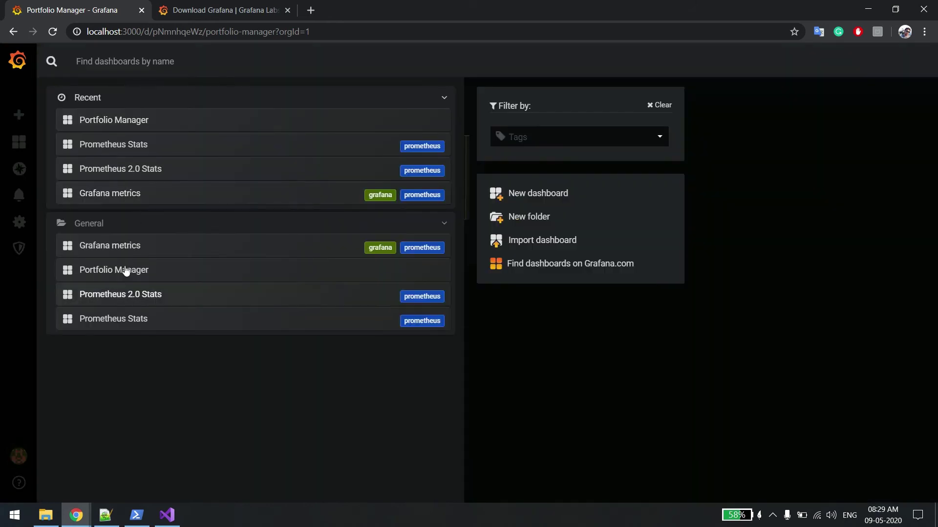
# Open Portfolio Manager and set the time range to Last 7 days, then Last 30 minutes
pyautogui.click(125, 121)
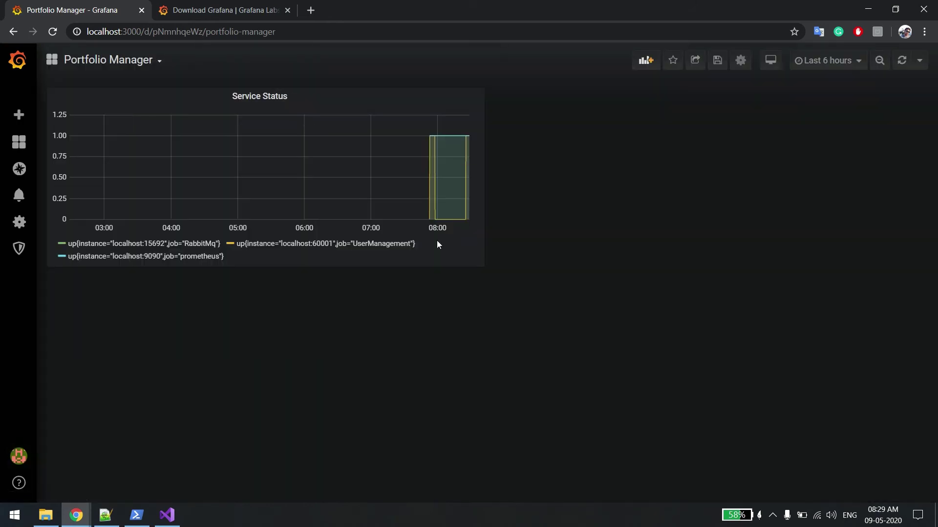
pyautogui.click(813, 68)
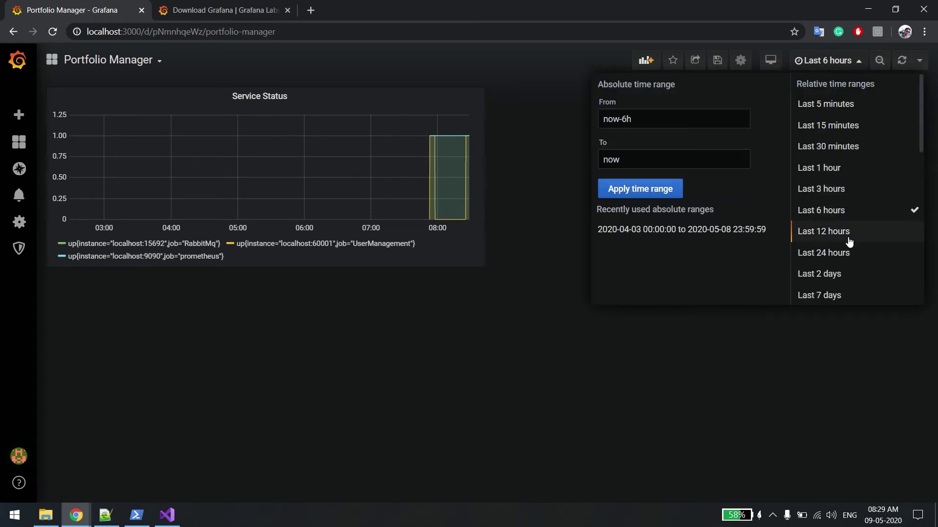
pyautogui.click(833, 296)
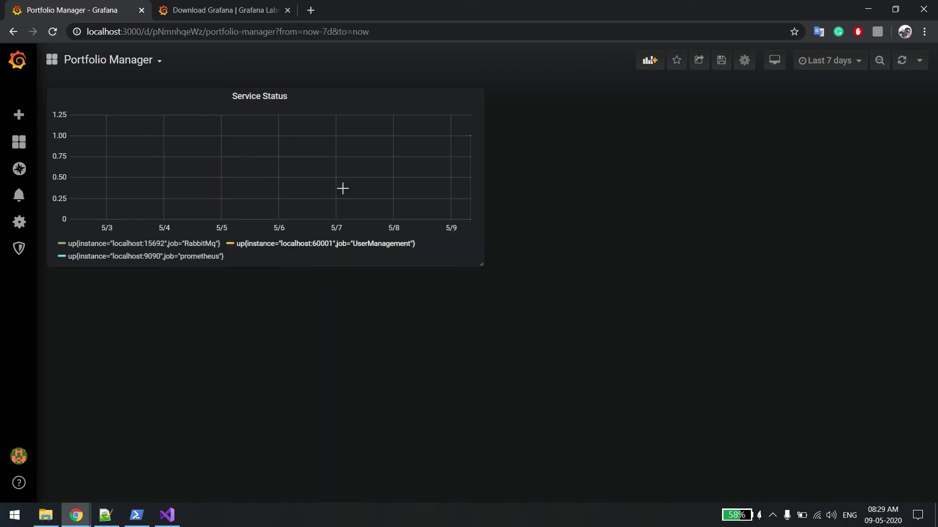
pyautogui.click(838, 63)
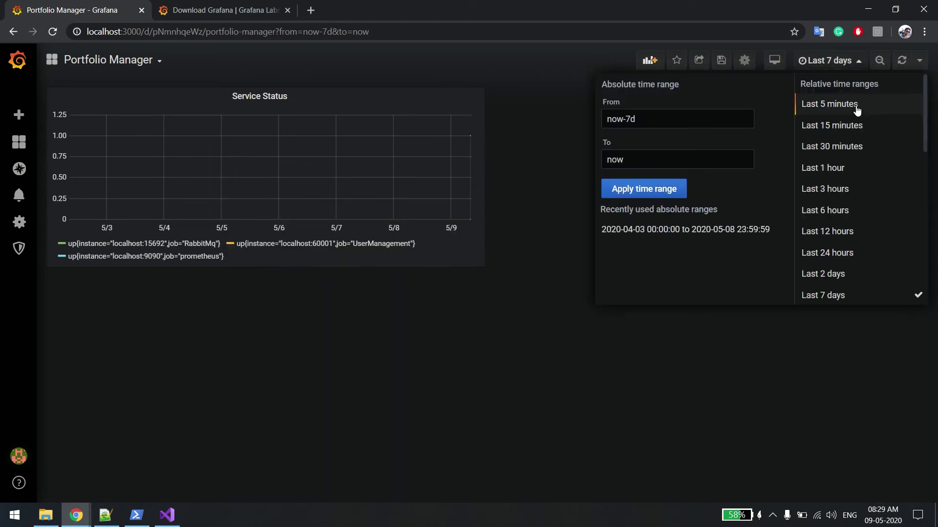
pyautogui.click(839, 148)
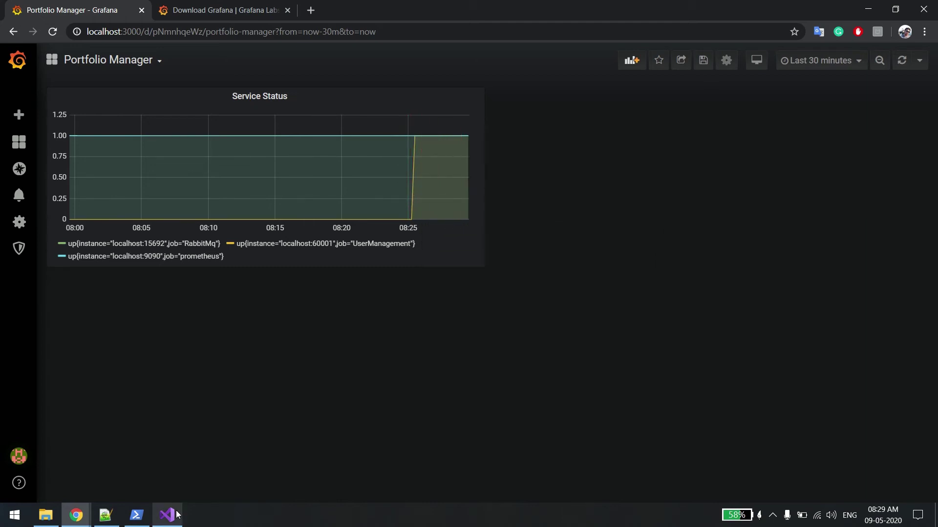
# Stop debugging the UserManagement service in Visual Studio
pyautogui.moveTo(167, 515)
pyautogui.click(171, 517)
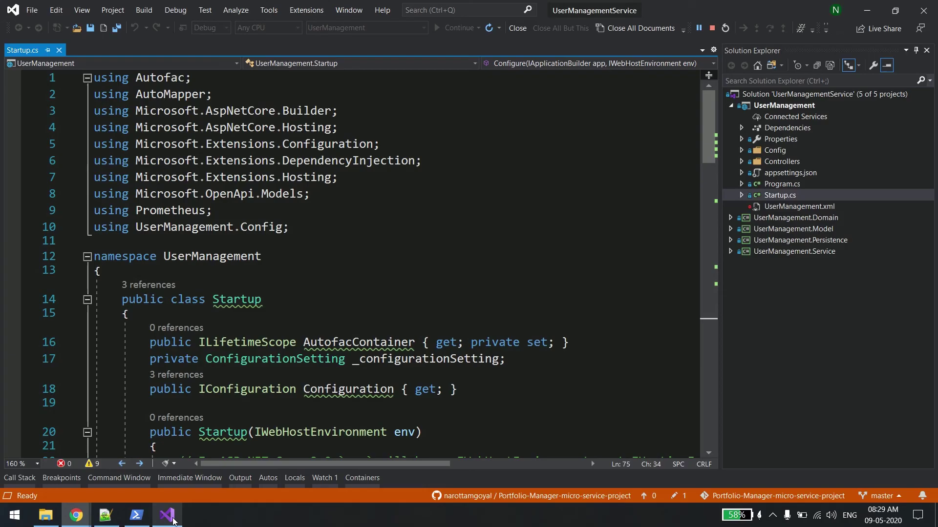
pyautogui.click(712, 29)
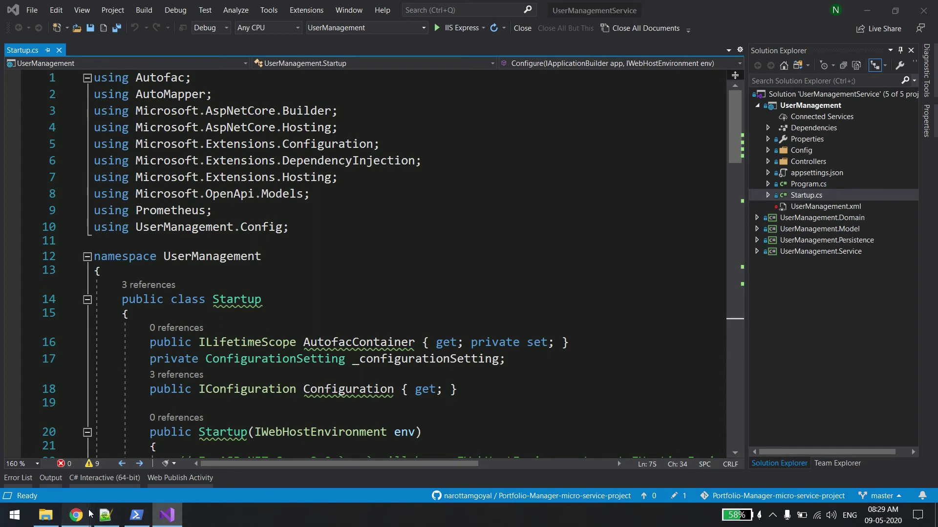
# Refresh the dashboard repeatedly until UserManagement's Service Status line drops to 0 at 08:30
pyautogui.moveTo(76, 515)
pyautogui.click(144, 477)
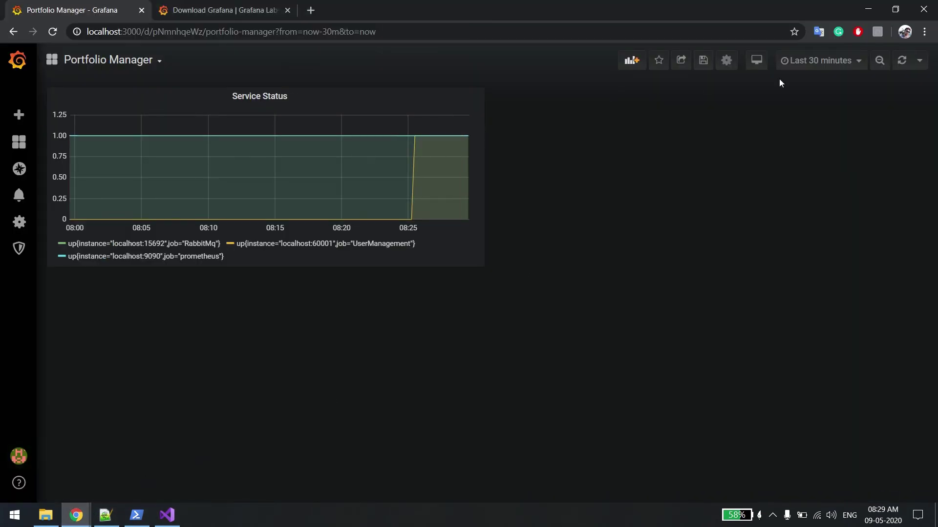
pyautogui.click(902, 61)
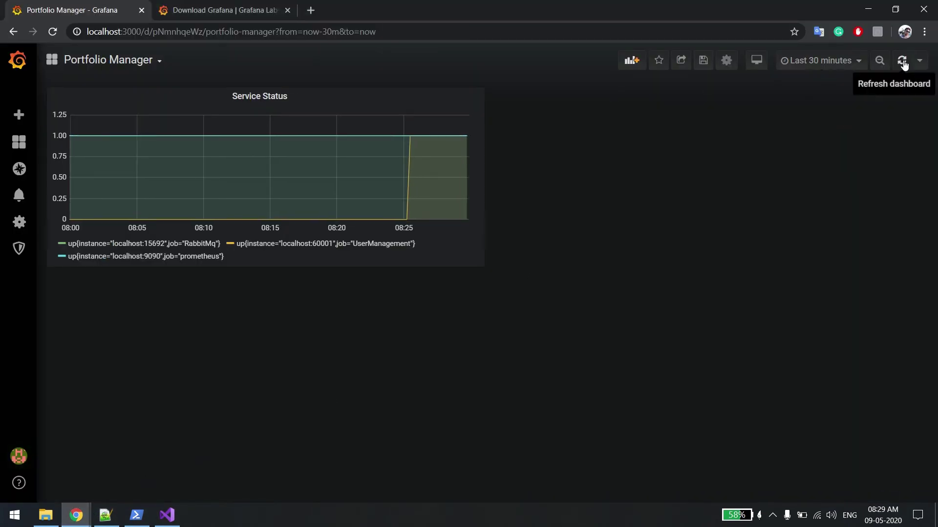
pyautogui.click(903, 61)
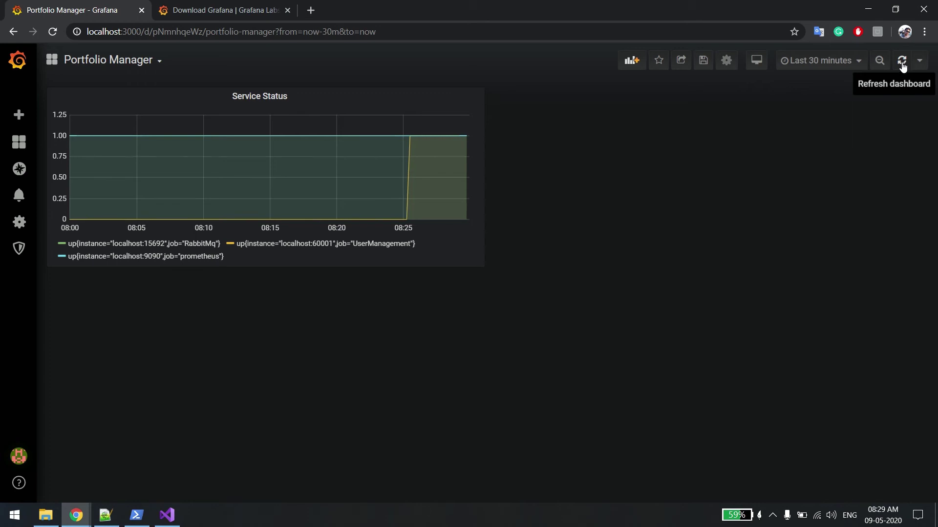
pyautogui.click(902, 60)
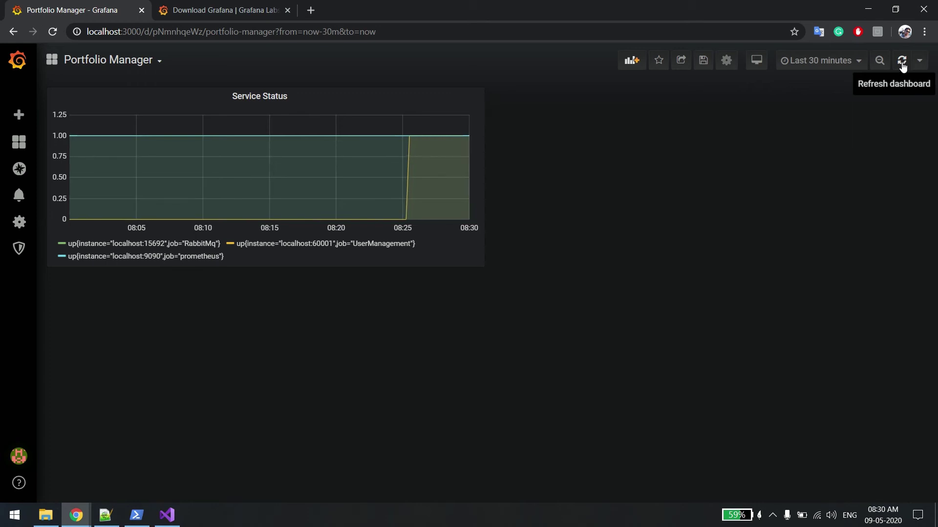
pyautogui.click(902, 61)
pyautogui.click(821, 61)
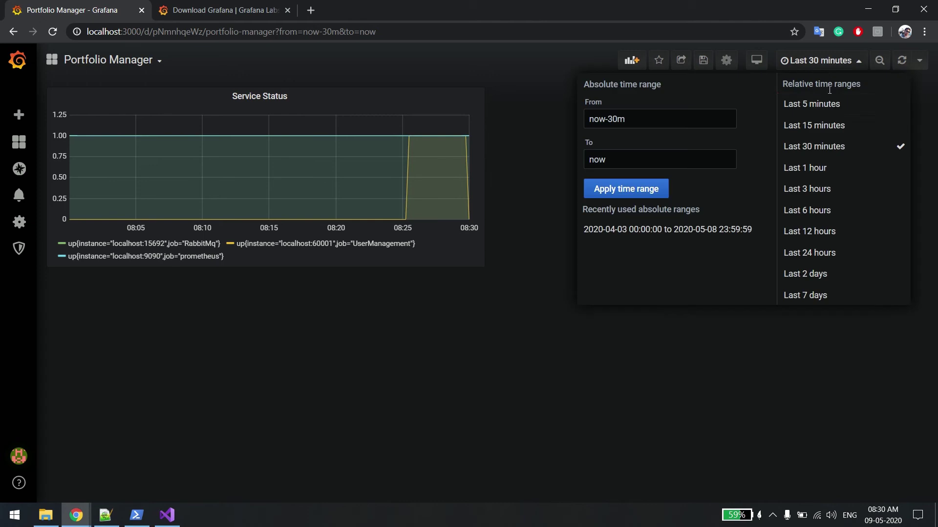
pyautogui.click(507, 187)
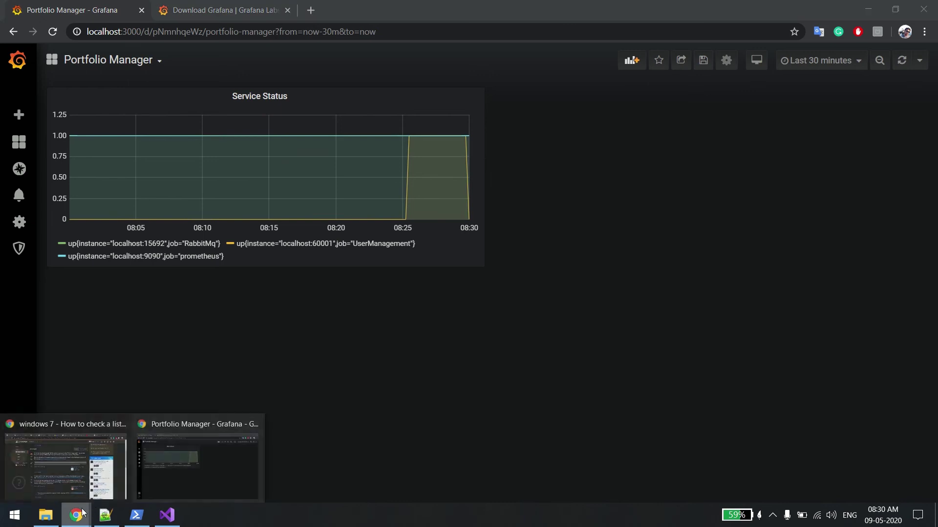
# Run UserManagement in IIS Express and select its http_request_duration_seconds_count GET line on localhost:60001/metrics
pyautogui.click(169, 516)
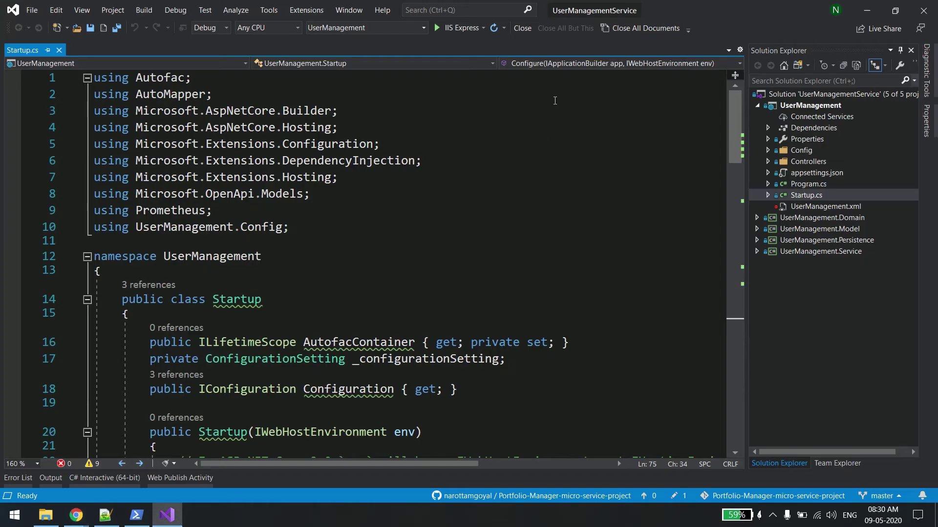
pyautogui.click(463, 30)
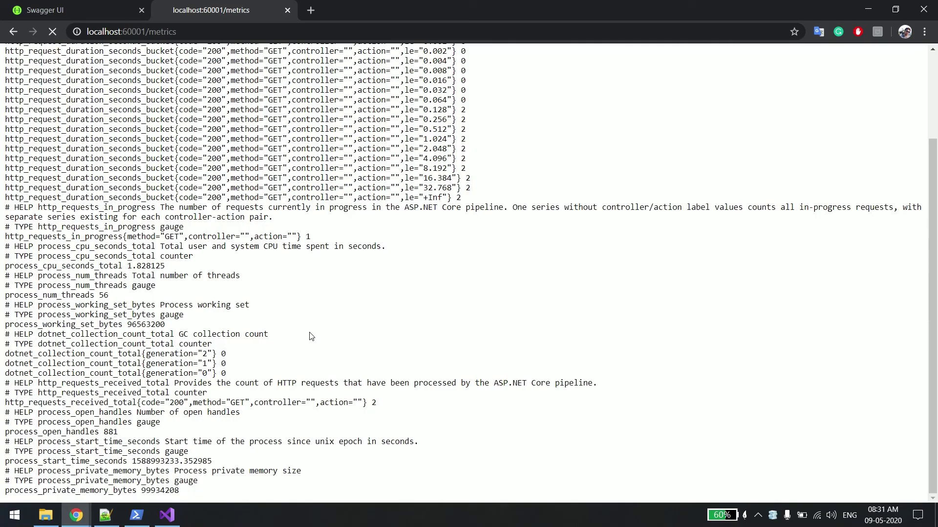
pyautogui.scroll(2, 457, 364)
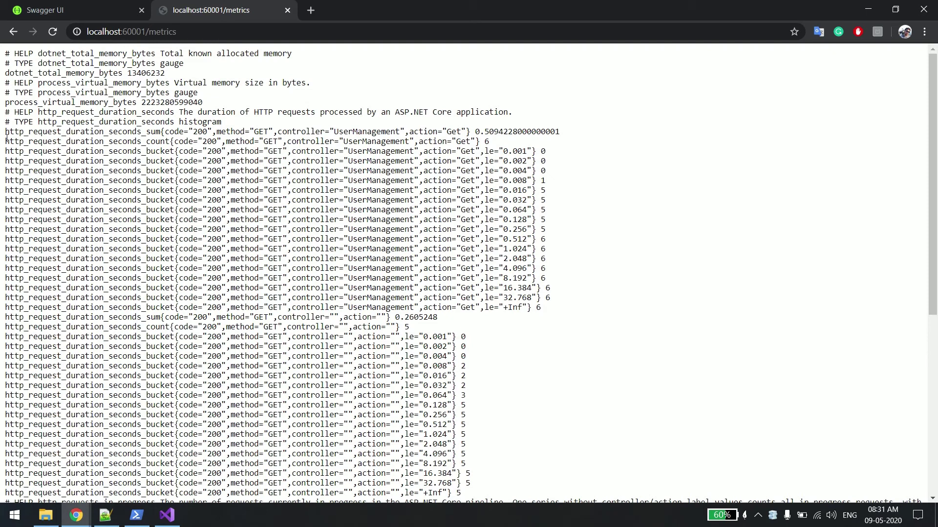
pyautogui.moveTo(2, 142); pyautogui.dragTo(484, 141)
pyautogui.hotkey('ctrl', 'c')
# Add a panel with a Prometheus query using the pasted UserManagement GET request-count metric
pyautogui.hotkey('alt', 'Tab')
pyautogui.click(630, 59)
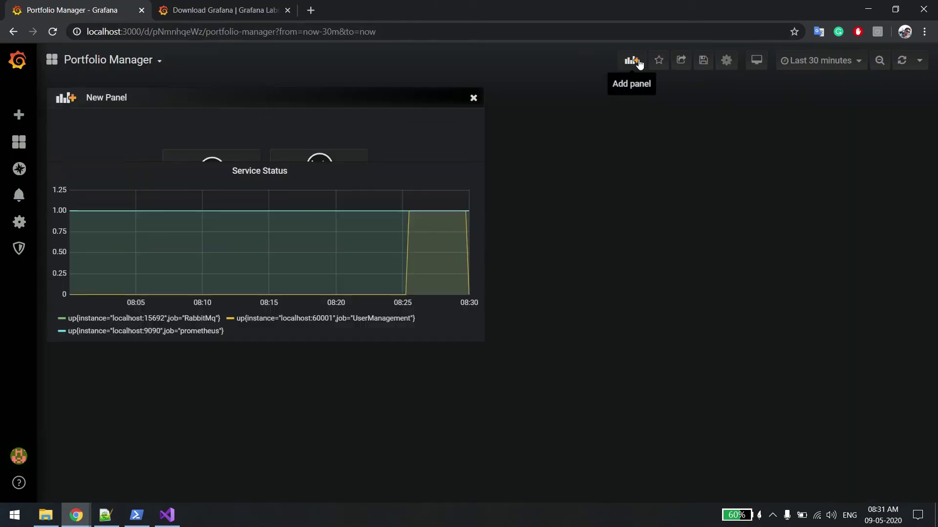
pyautogui.click(228, 170)
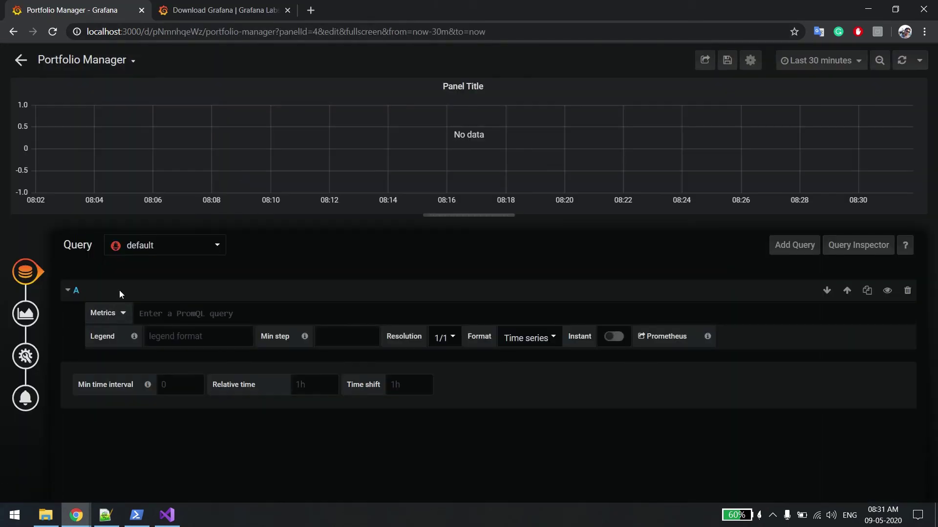
pyautogui.click(171, 247)
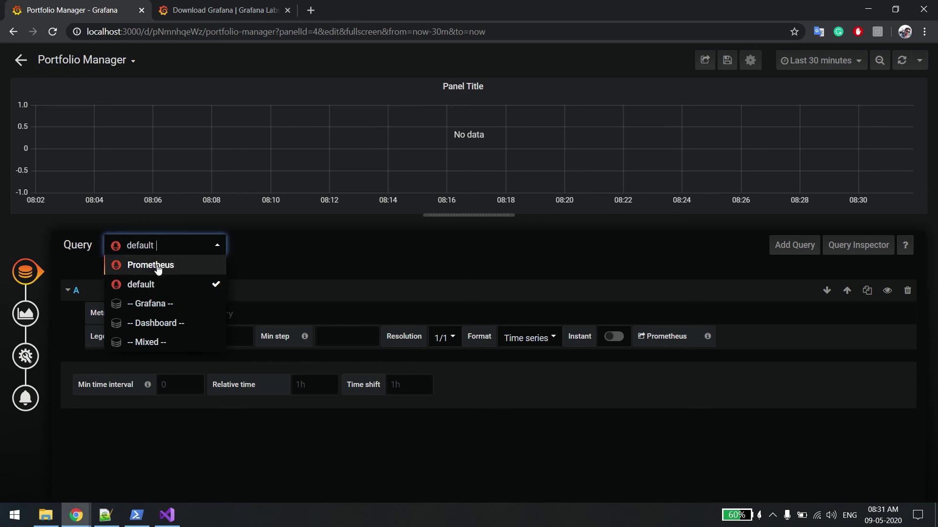
pyautogui.click(157, 268)
pyautogui.click(191, 315)
pyautogui.hotkey('ctrl', 'v')
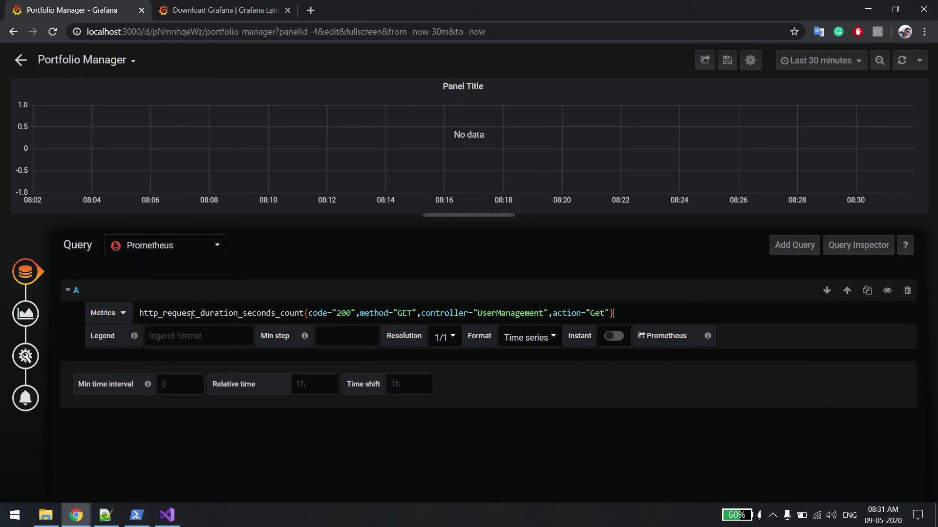
pyautogui.click(881, 293)
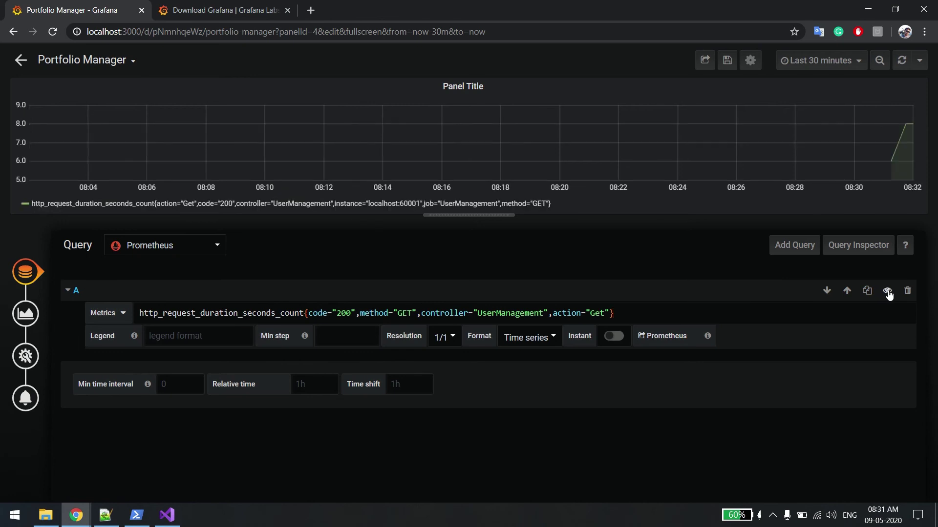
pyautogui.moveTo(911, 122)
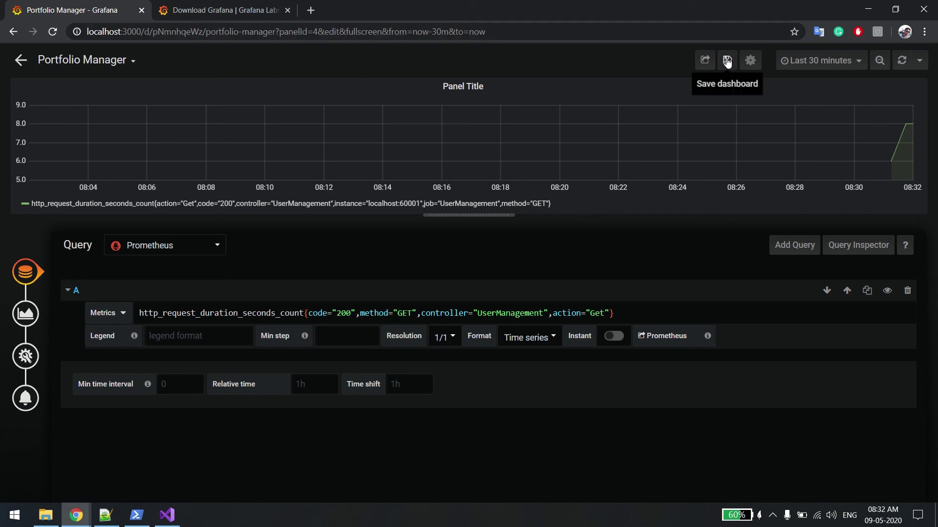
# Title the new panel 'Request Count', save the dashboard, and exit the panel editor
pyautogui.click(25, 313)
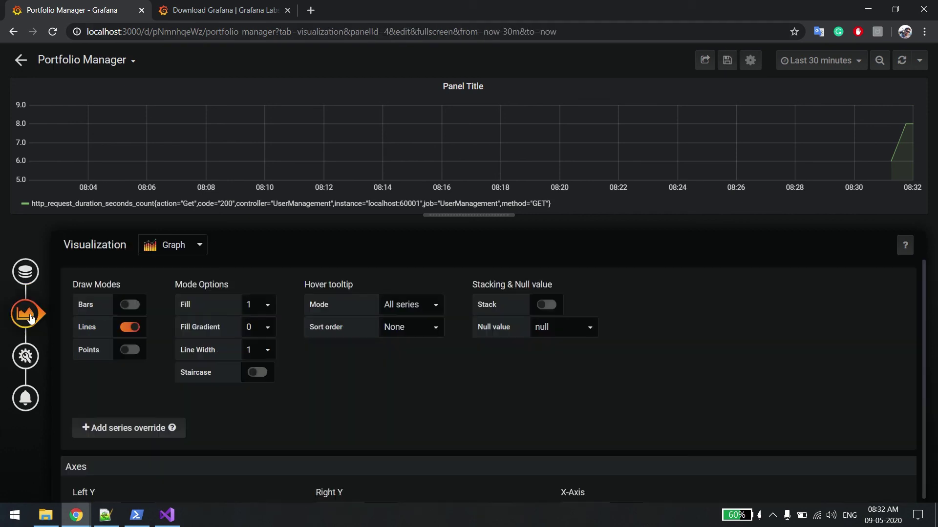
pyautogui.click(26, 355)
pyautogui.moveTo(210, 290); pyautogui.dragTo(1, 278)
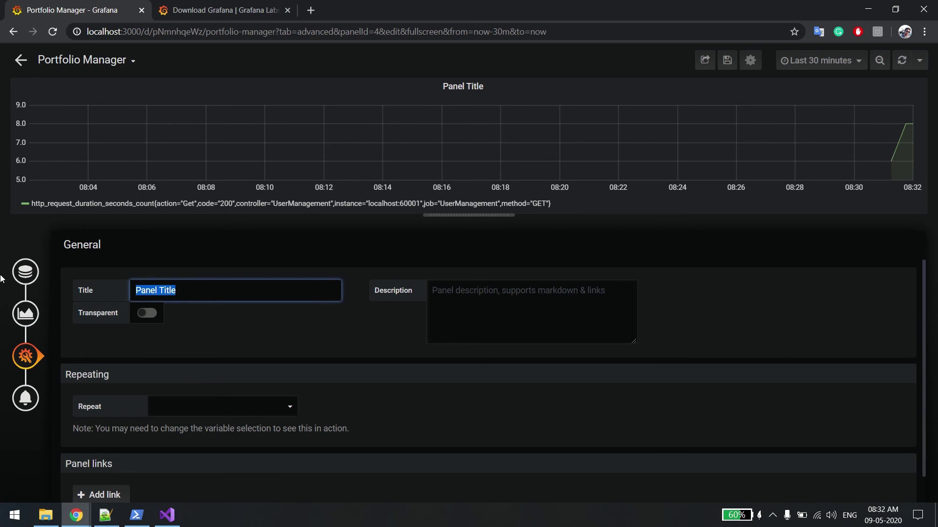
pyautogui.write('Request Count')
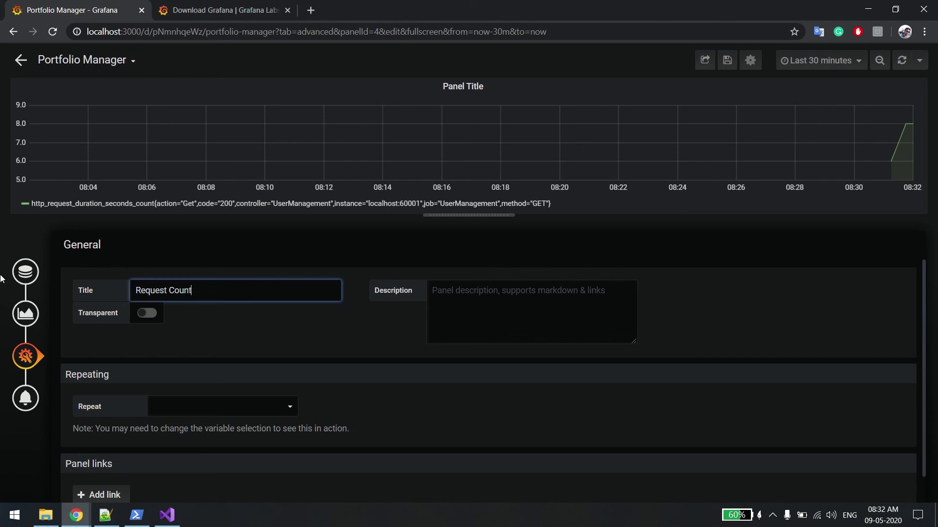
pyautogui.click(728, 60)
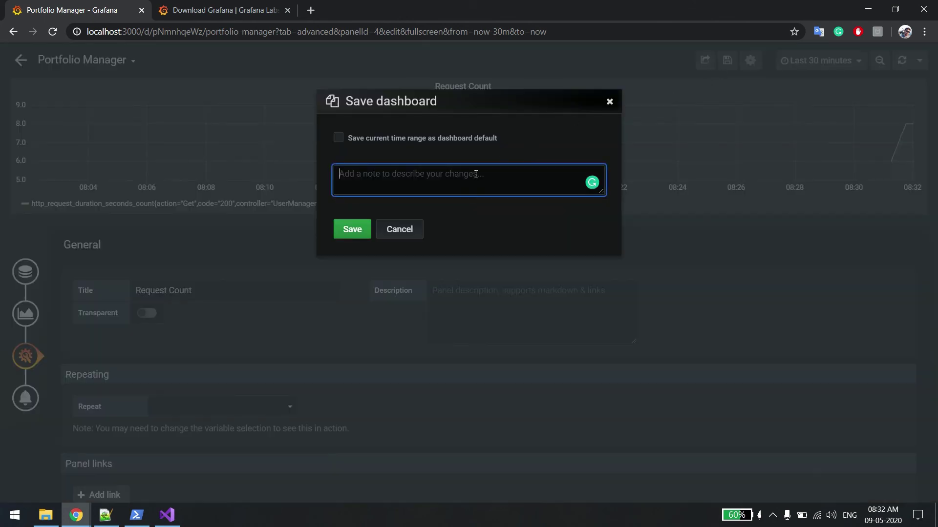
pyautogui.click(352, 230)
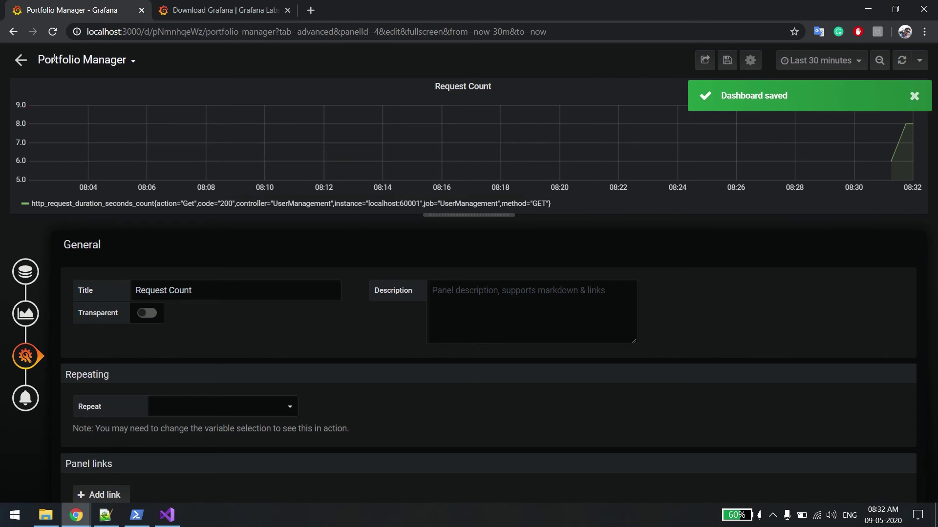
pyautogui.click(79, 59)
# Move Service Status beside Request Count and set the time range to Last 5 minutes
pyautogui.click(59, 125)
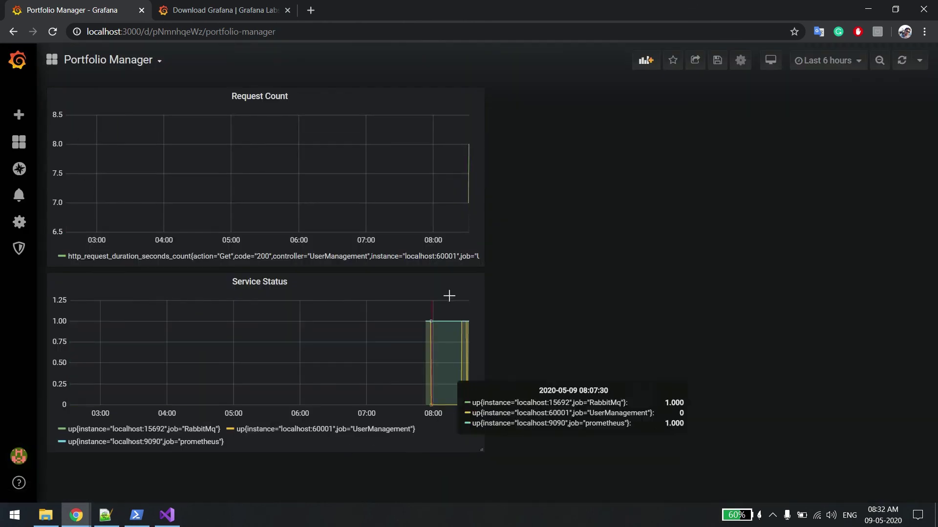
pyautogui.moveTo(193, 280); pyautogui.dragTo(621, 156)
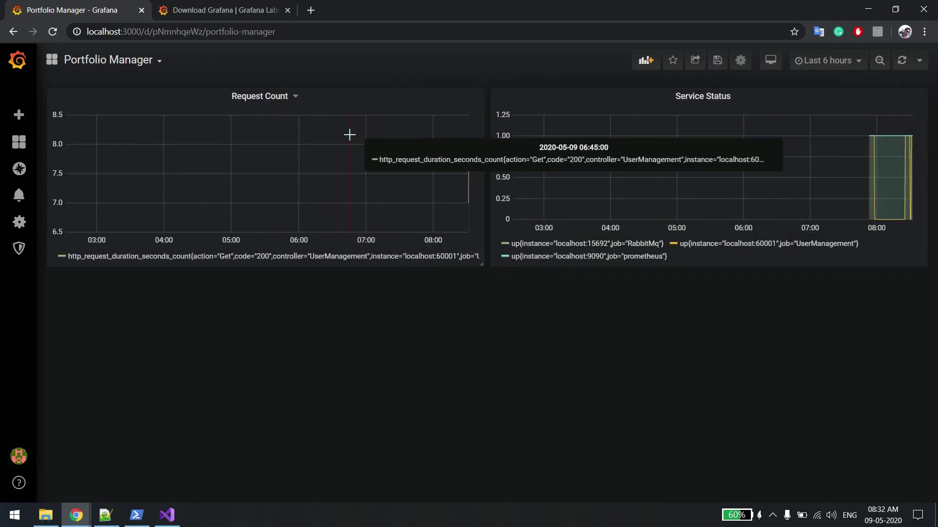
pyautogui.click(824, 61)
pyautogui.click(825, 105)
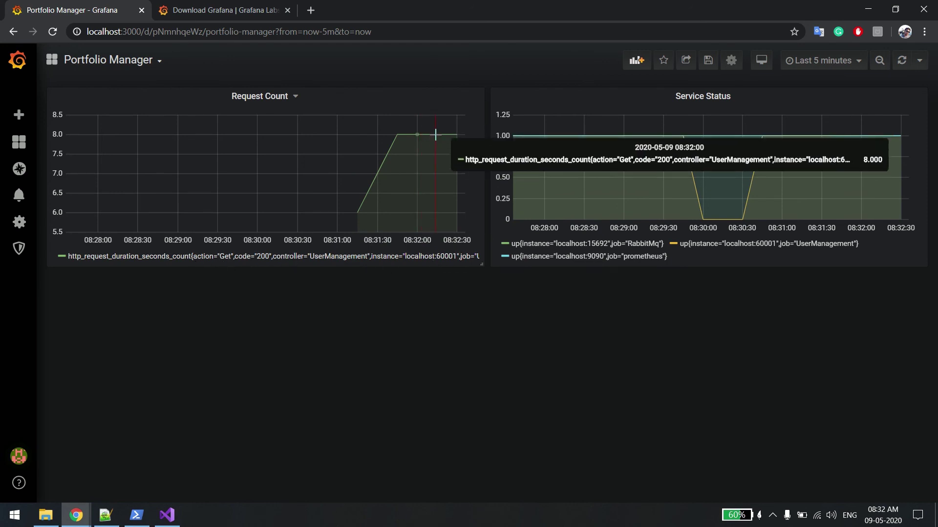
pyautogui.click(198, 5)
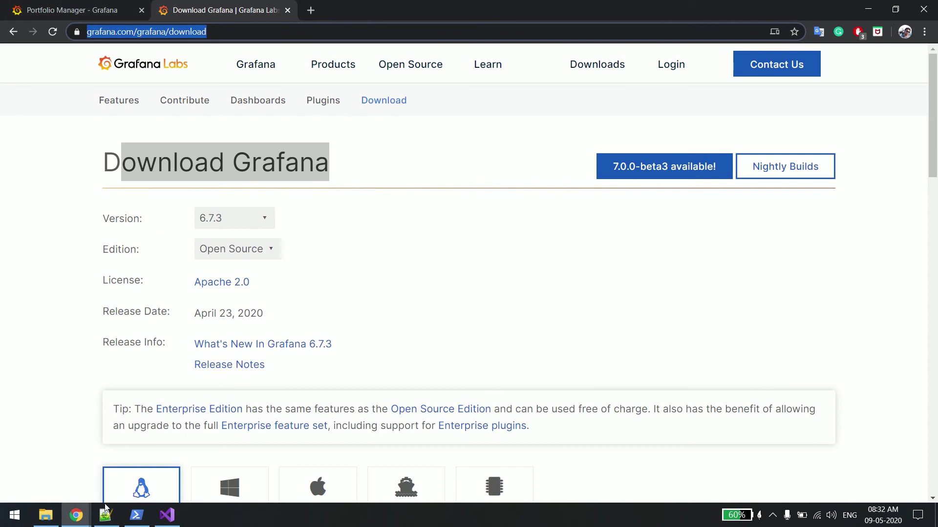
# Execute GET /UserManagement in Swagger UI, then bring the Grafana browser window back
pyautogui.moveTo(76, 515)
pyautogui.click(337, 425)
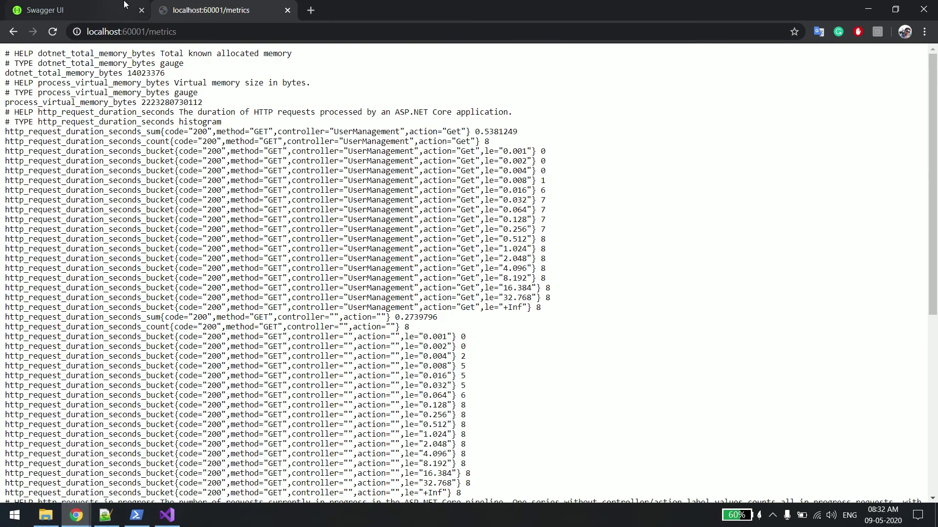
pyautogui.click(98, 9)
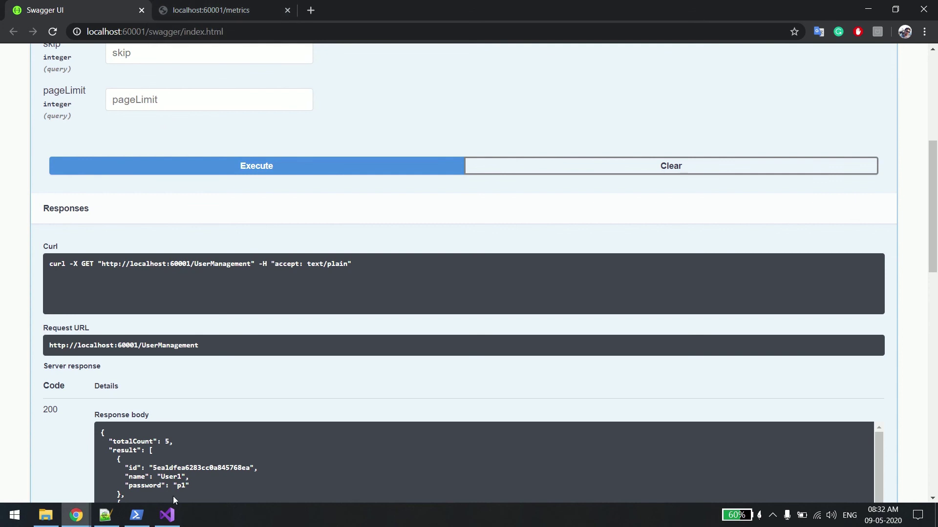
pyautogui.click(75, 515)
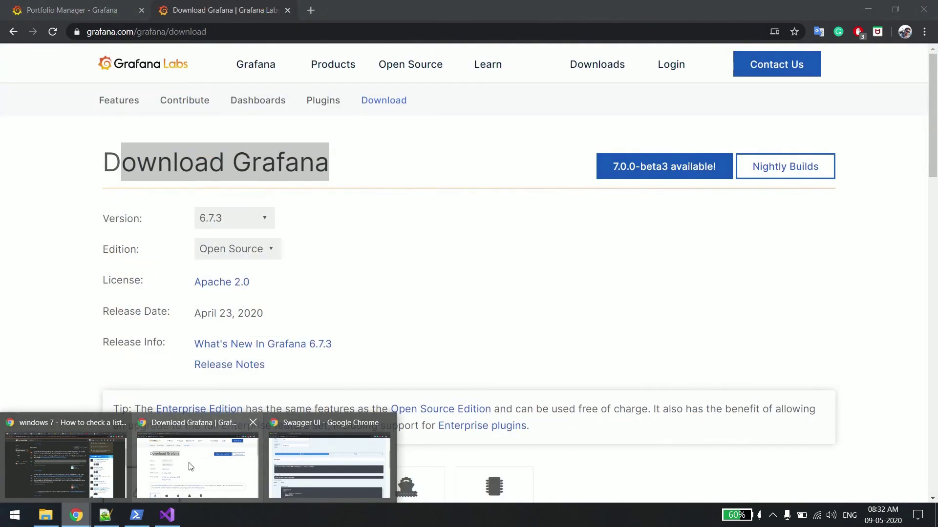
pyautogui.click(195, 467)
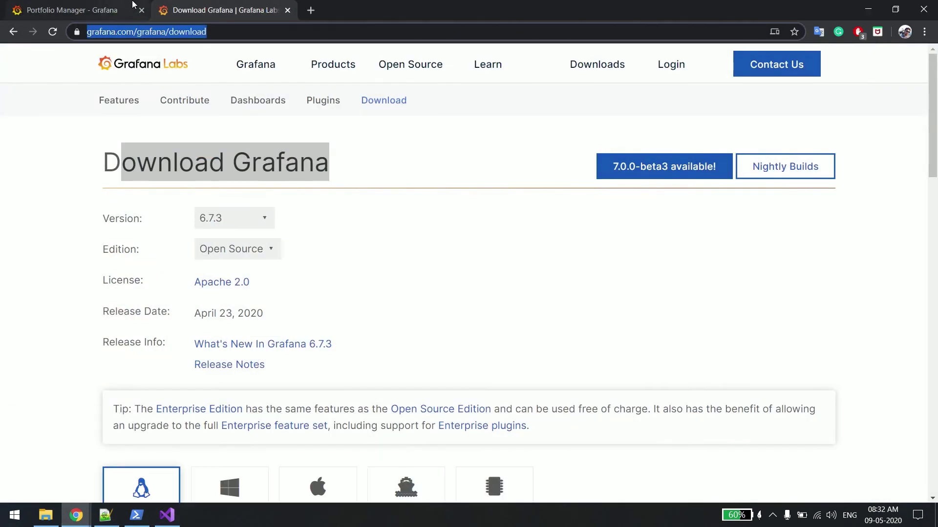
# Refresh the Portfolio Manager dashboard so Request Count jumps to about 13
pyautogui.click(133, 5)
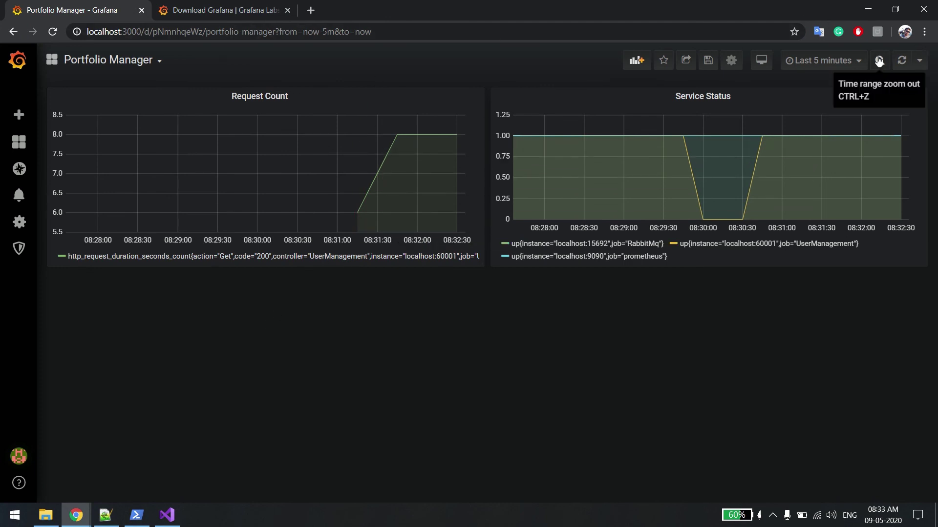
pyautogui.click(902, 61)
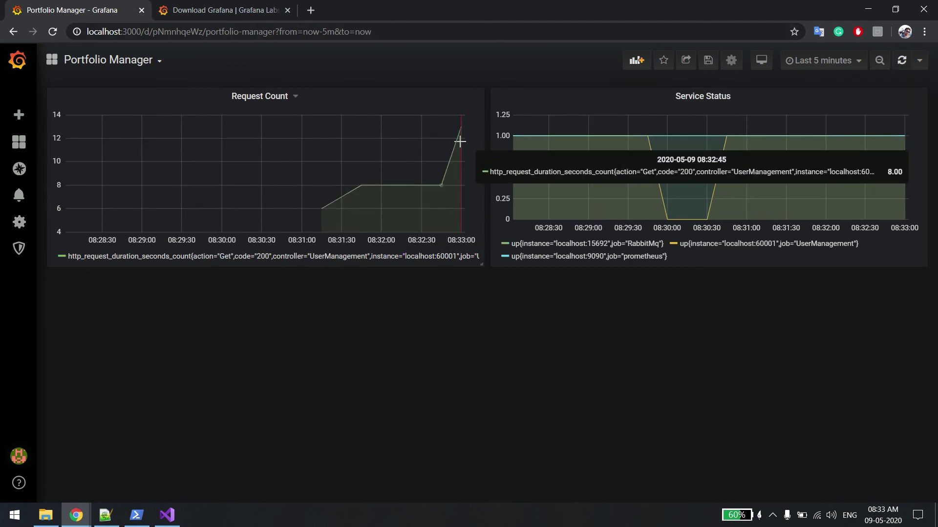